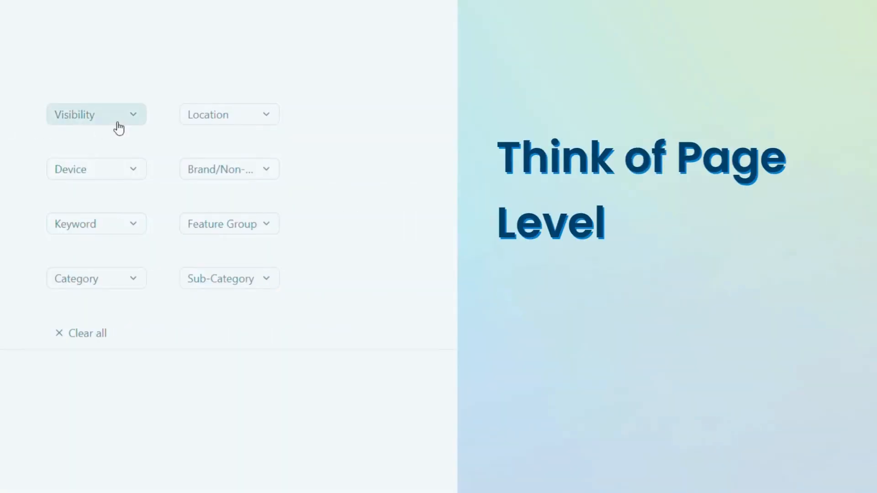
# Look through the page-level filters for Visibility, Location, Device, Brand/Non-Brand and Keyword.
pyautogui.click(117, 123)
pyautogui.click(117, 123)
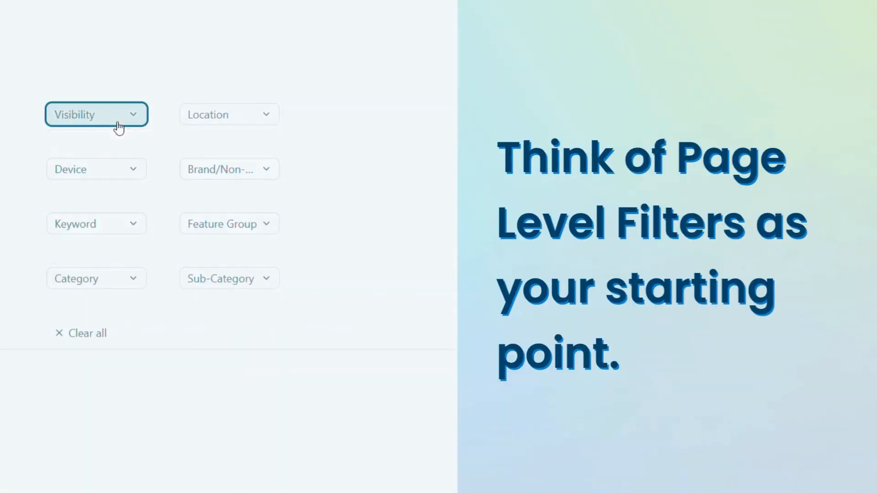
pyautogui.click(218, 122)
pyautogui.click(218, 122)
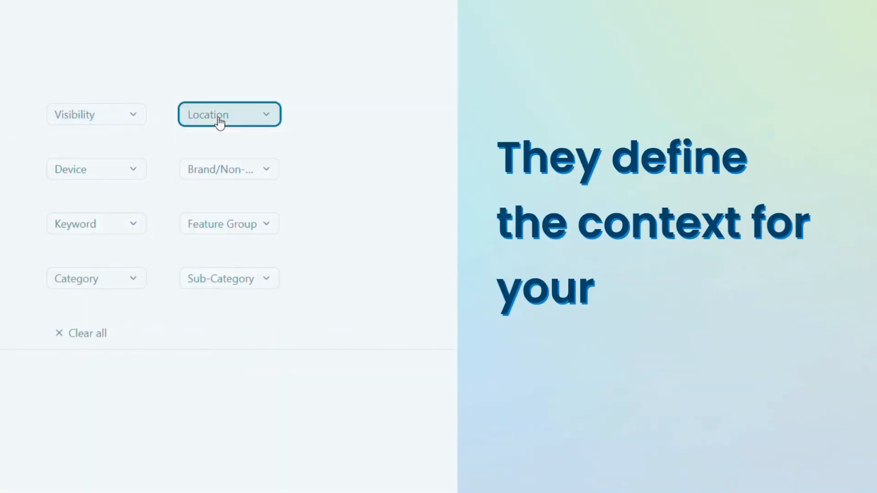
pyautogui.click(137, 169)
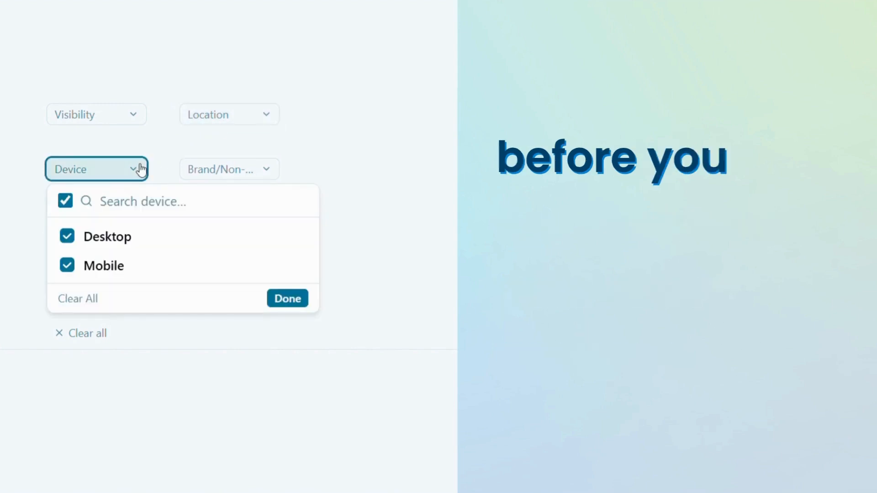
pyautogui.click(140, 170)
pyautogui.click(243, 172)
pyautogui.click(245, 172)
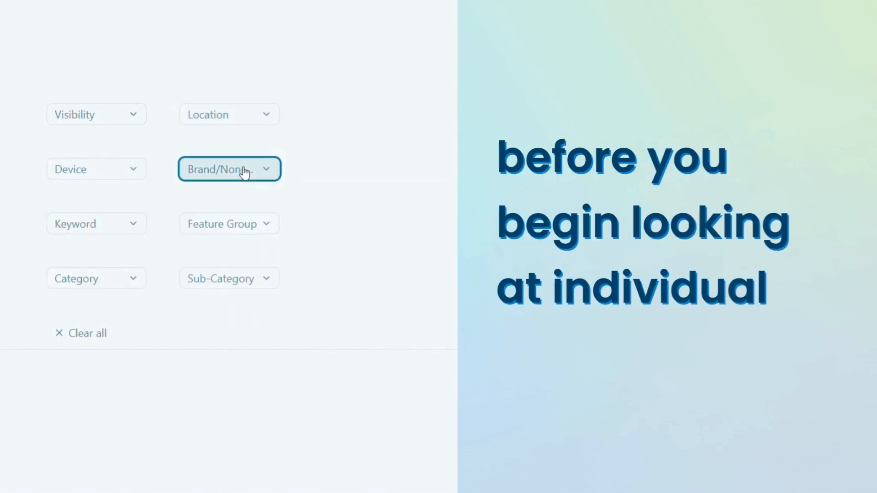
pyautogui.click(136, 231)
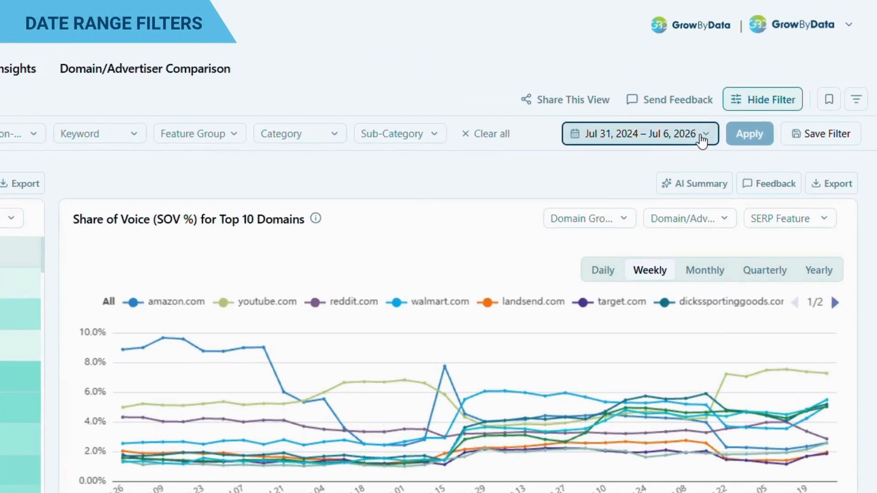
# Set the start of the custom date range to July 2025 and apply it to the report.
pyautogui.click(786, 90)
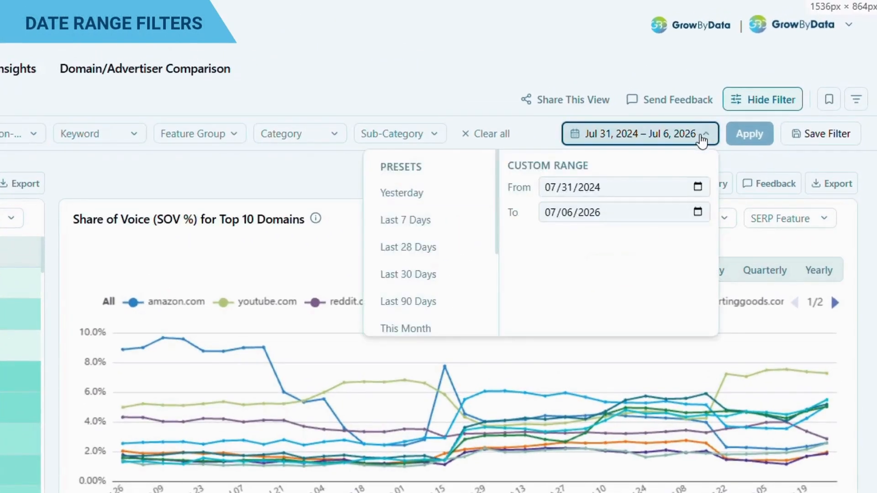
pyautogui.click(697, 187)
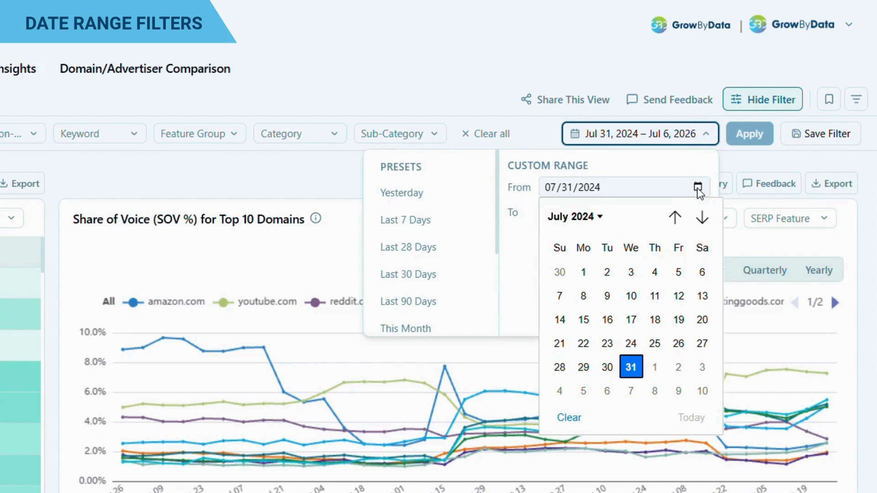
pyautogui.click(597, 217)
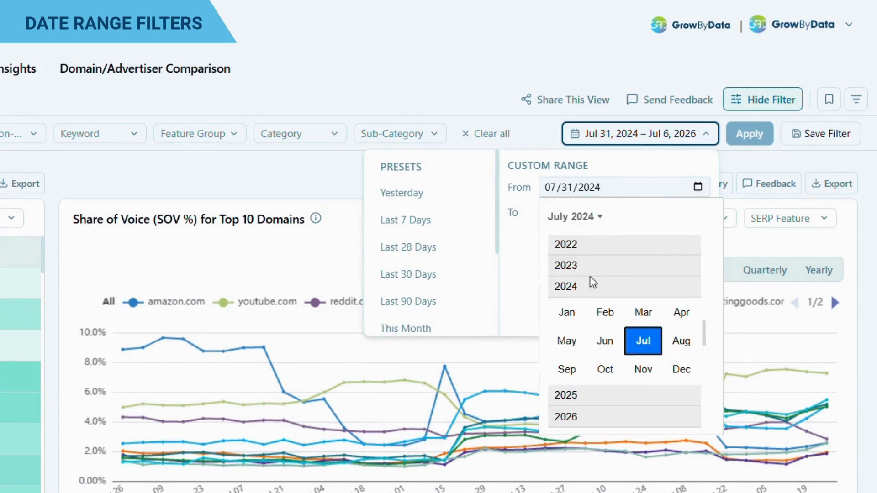
pyautogui.click(583, 397)
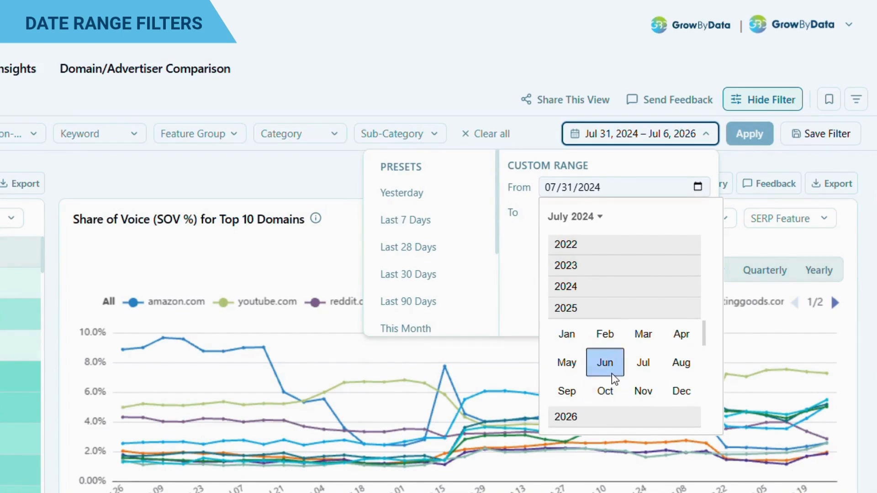
pyautogui.click(642, 363)
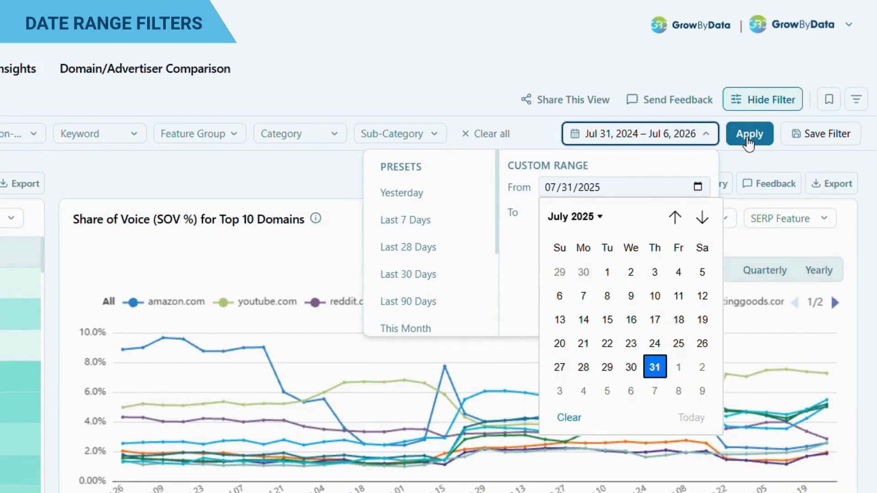
pyautogui.click(748, 135)
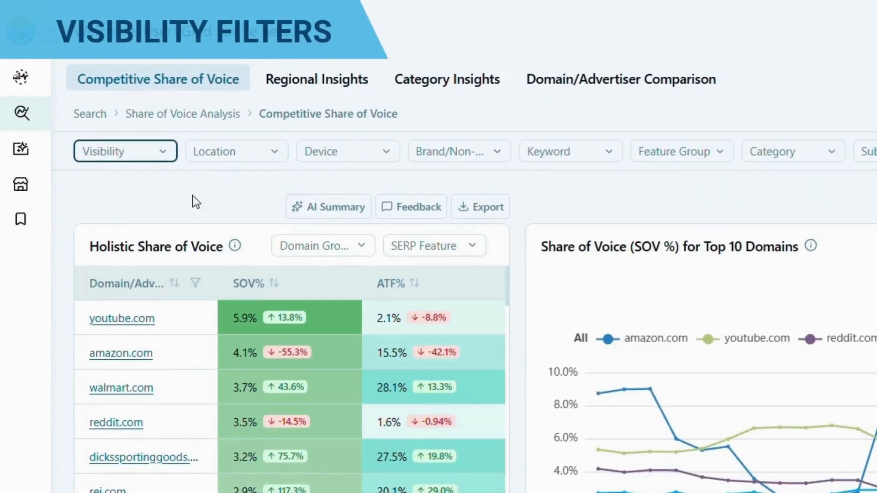
# Restrict the Visibility filter to Above the Fold only and apply it to the report.
pyautogui.click(124, 160)
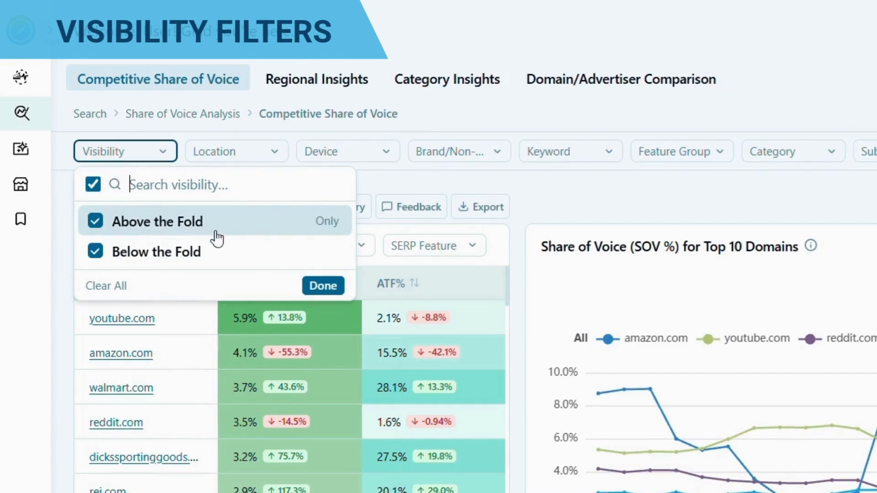
pyautogui.click(319, 222)
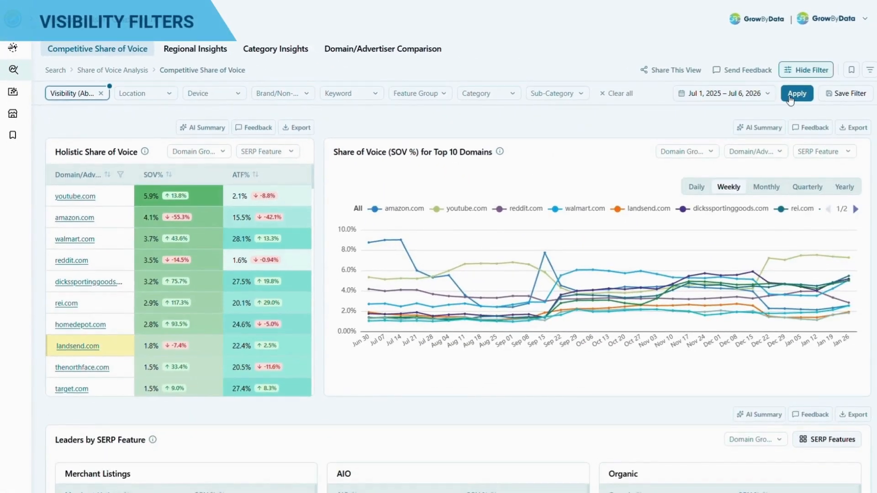
pyautogui.click(790, 96)
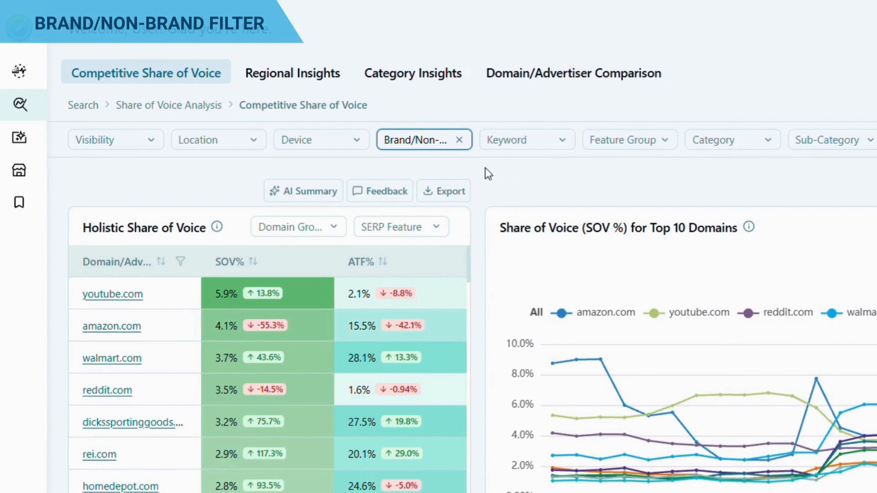
# Check the Brand/Non-Brand filter and restrict the Feature Group filter to Paid only.
pyautogui.click(443, 145)
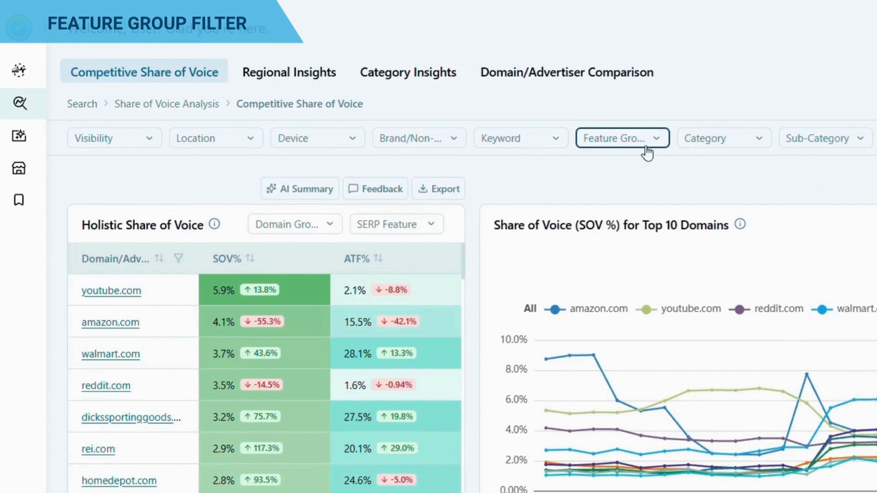
pyautogui.click(636, 146)
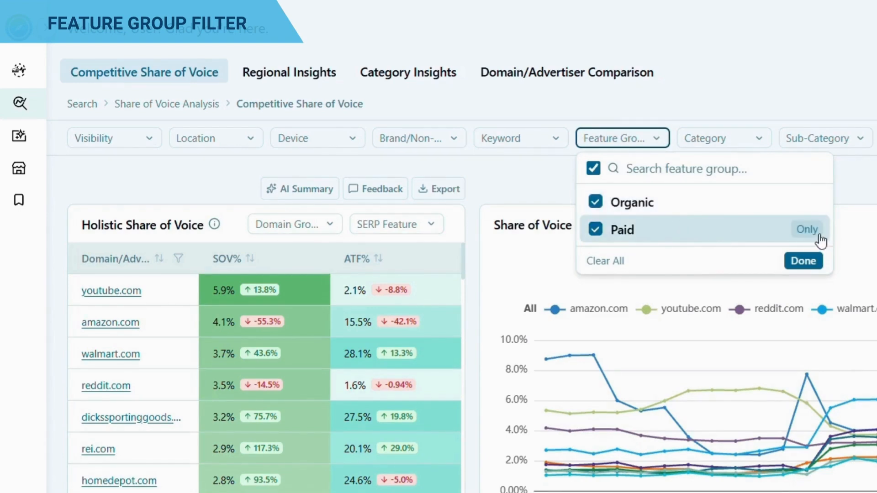
pyautogui.click(819, 236)
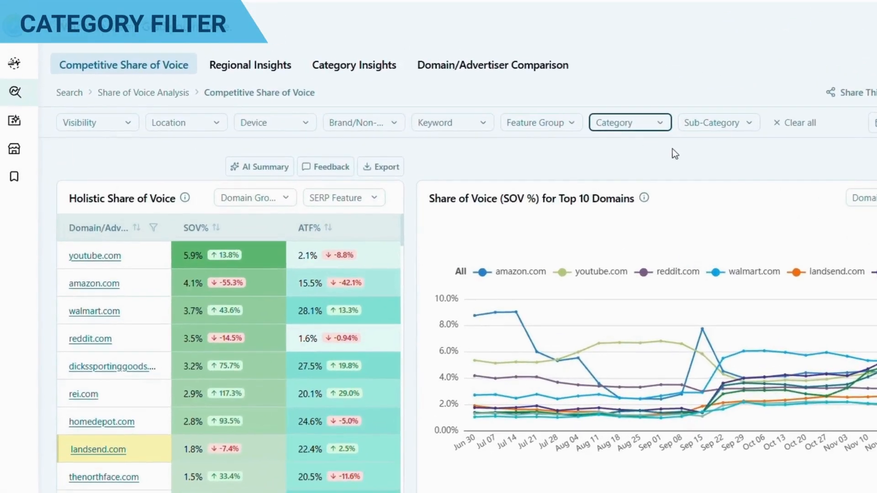
# Browse the available options in the Category filter and in the Keyword filter.
pyautogui.click(657, 125)
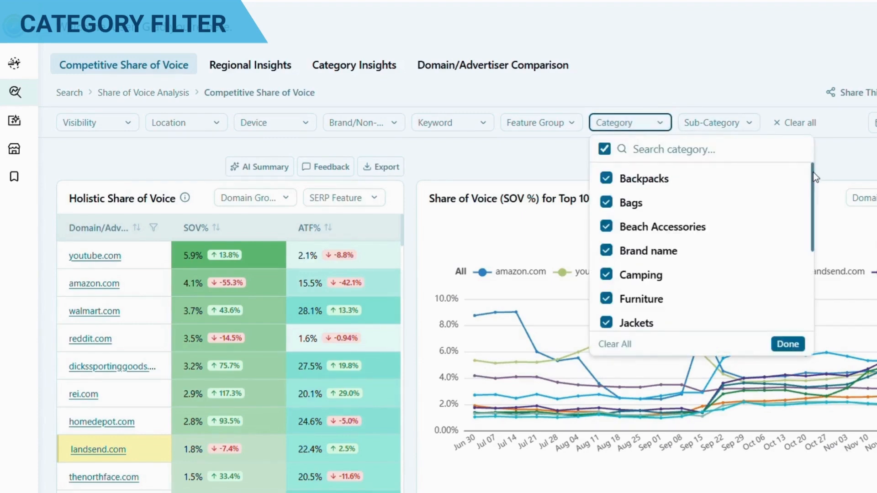
pyautogui.moveTo(813, 176); pyautogui.dragTo(809, 212)
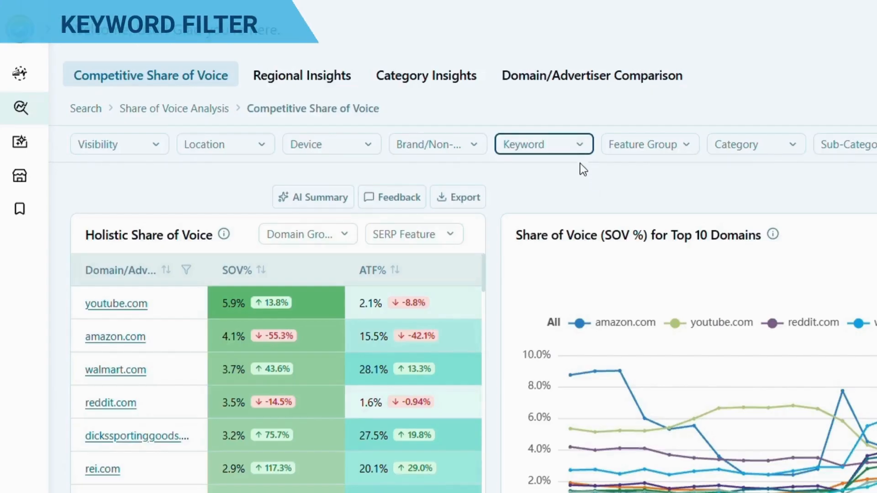
pyautogui.click(577, 150)
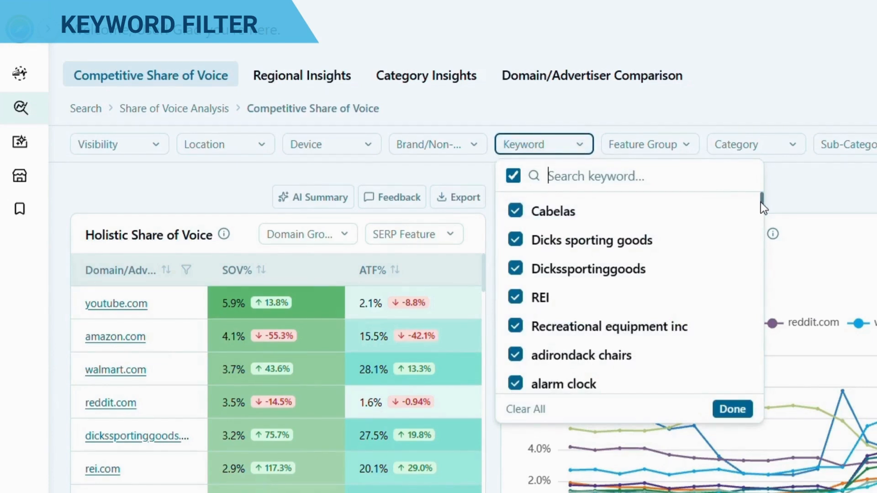
pyautogui.moveTo(760, 202); pyautogui.dragTo(756, 251)
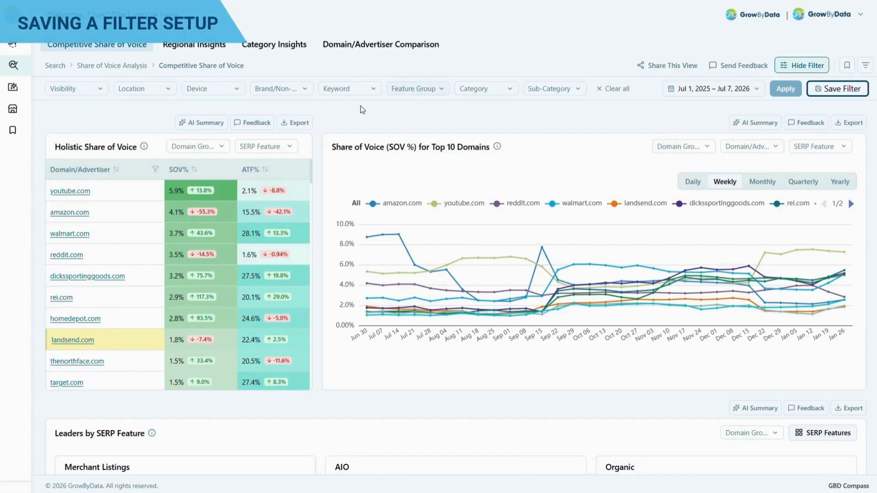
# Restrict Brand/Non-Brand to Brand Term only and Feature Group to Organic only, and apply both filters.
pyautogui.click(292, 90)
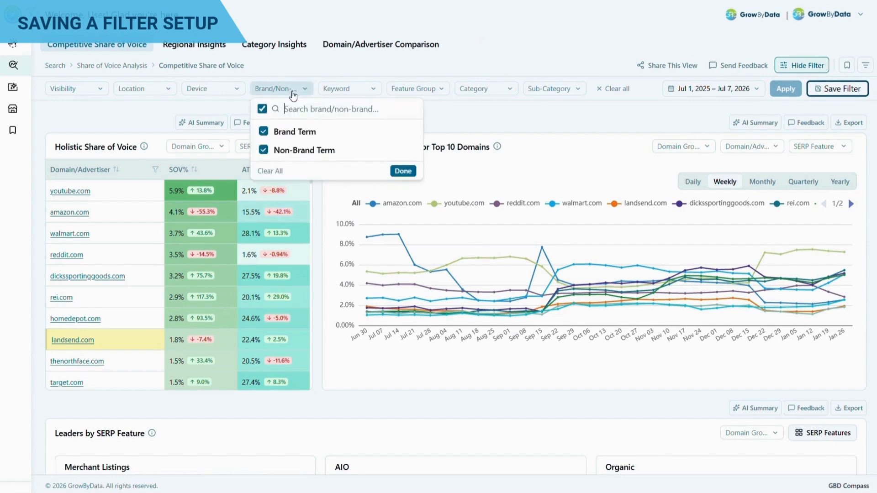
pyautogui.click(400, 133)
pyautogui.click(415, 89)
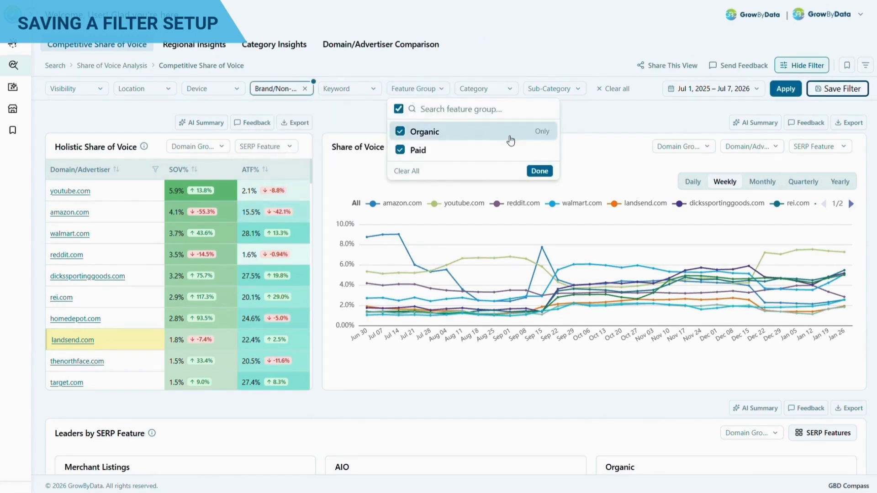
pyautogui.click(542, 132)
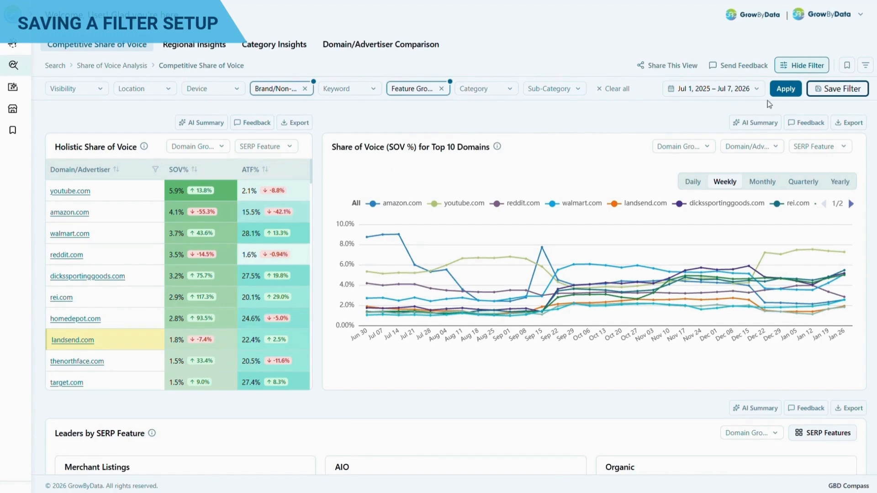
pyautogui.click(785, 93)
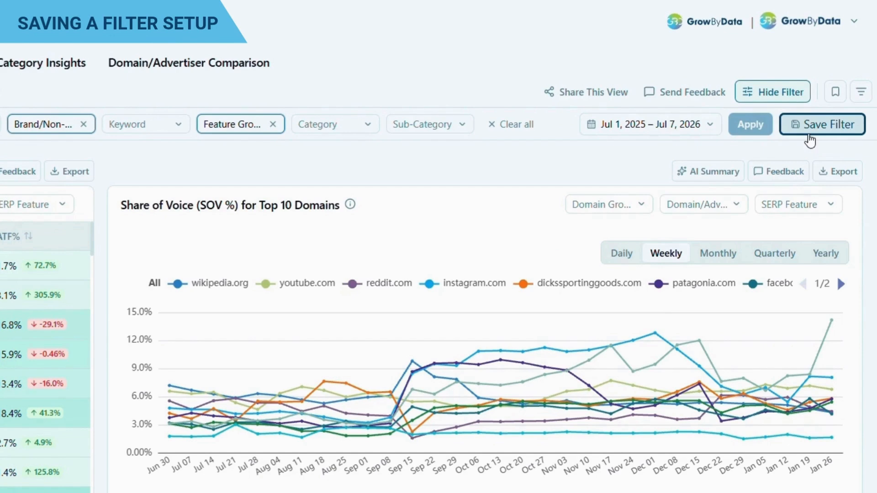
# Save the current filter setup under the name "Filter name" and set it as default for this report.
pyautogui.click(810, 139)
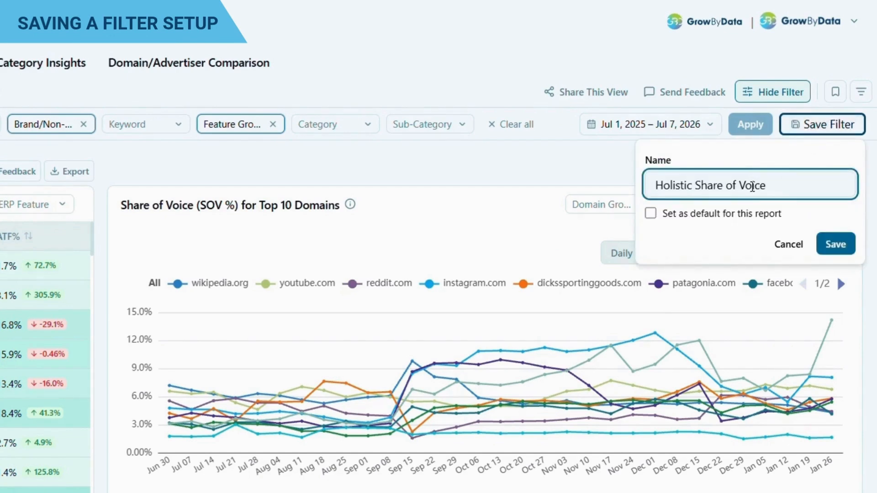
pyautogui.hotkey('ctrl', 'a')
pyautogui.write('F')
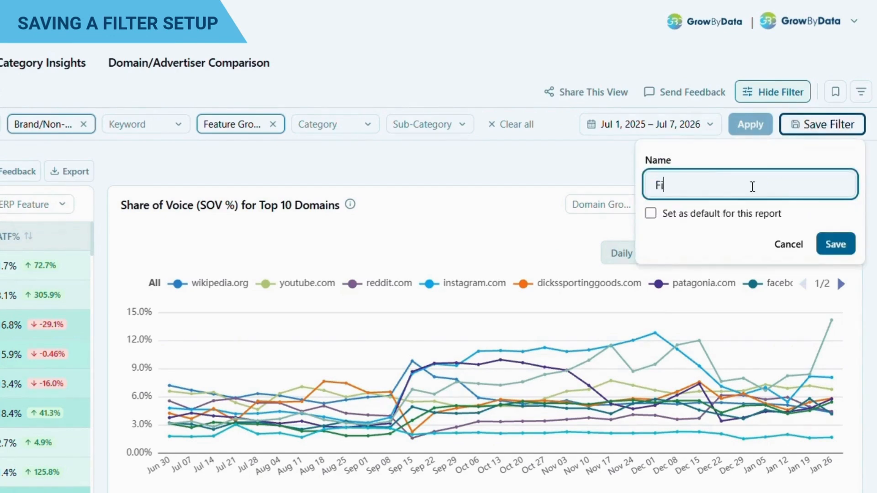
pyautogui.write('ilter name')
pyautogui.click(650, 213)
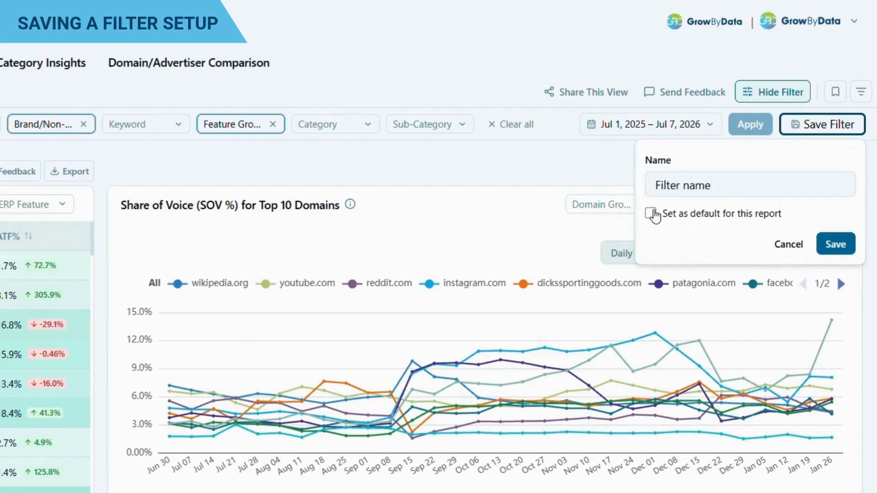
pyautogui.click(836, 249)
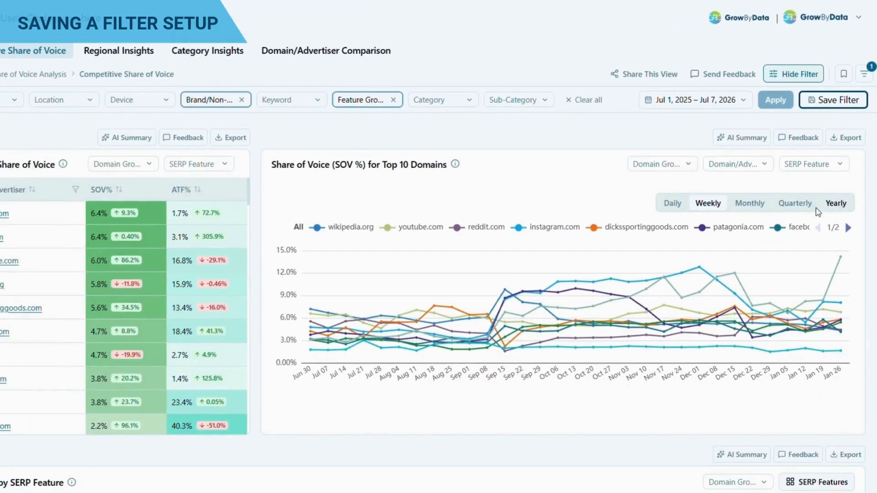
# Review the options of the Location, Device, Brand/Non-Brand, Category and date range filters.
pyautogui.click(74, 103)
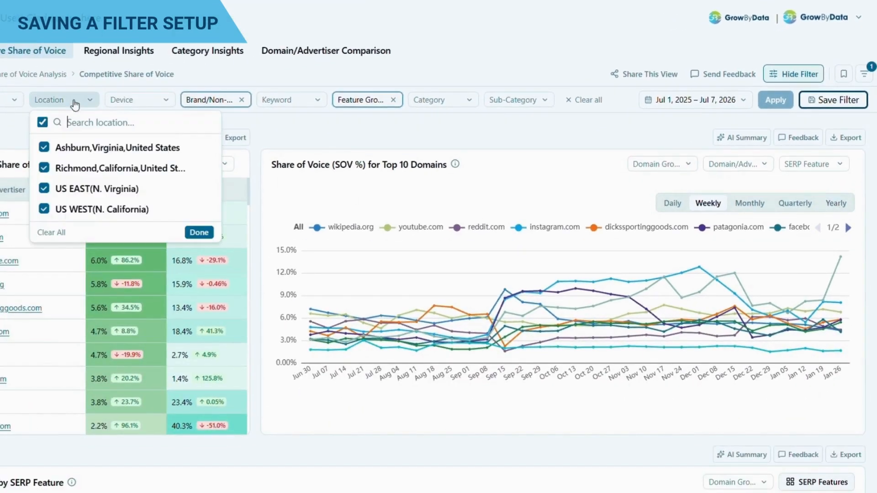
pyautogui.click(131, 102)
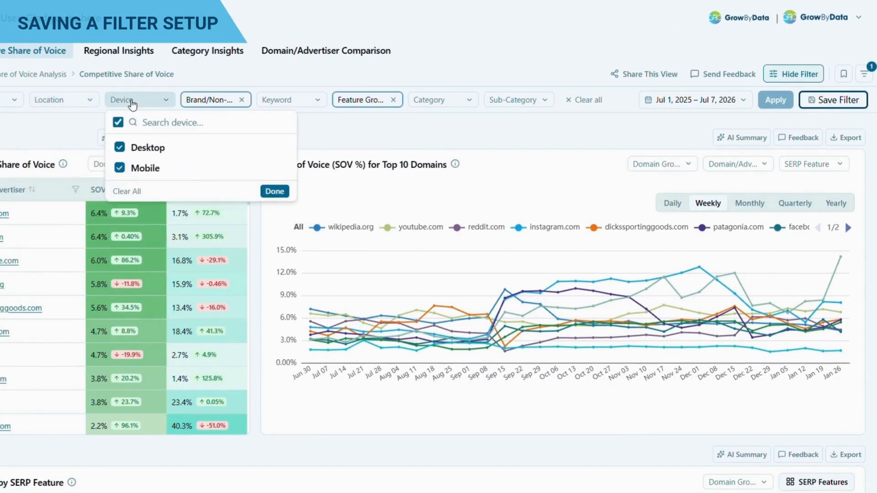
pyautogui.click(210, 99)
pyautogui.click(417, 105)
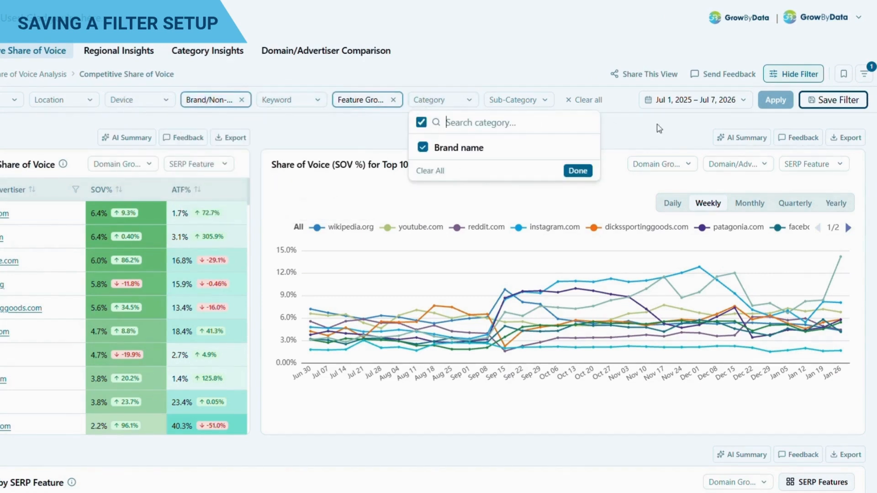
pyautogui.click(696, 105)
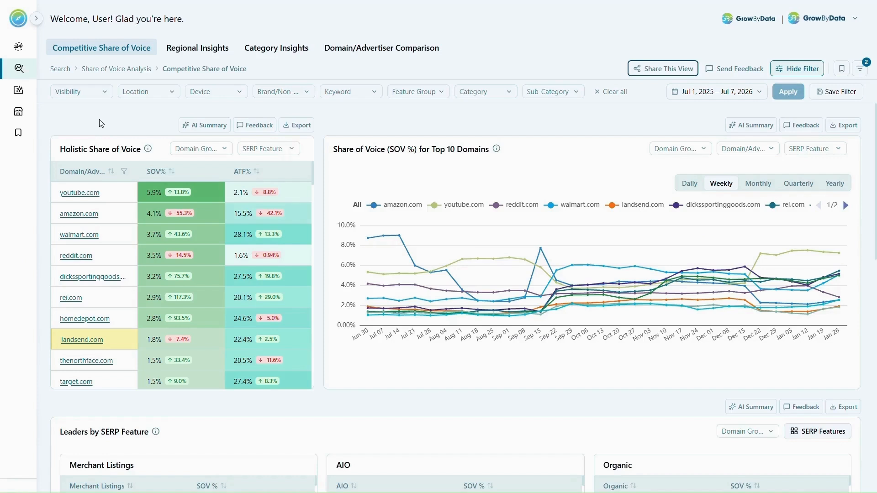
# Restrict Location to Richmond, California only and Device to Desktop only, and apply both page-level filters.
pyautogui.click(149, 93)
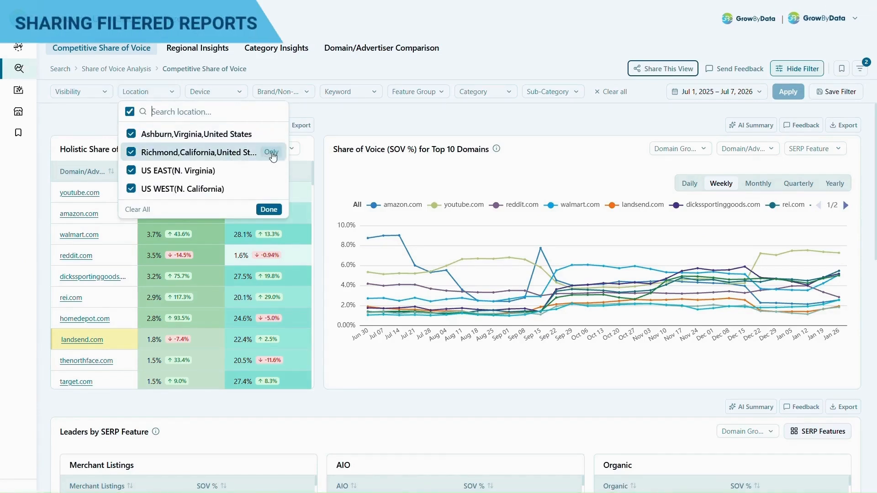
pyautogui.click(269, 152)
pyautogui.click(218, 94)
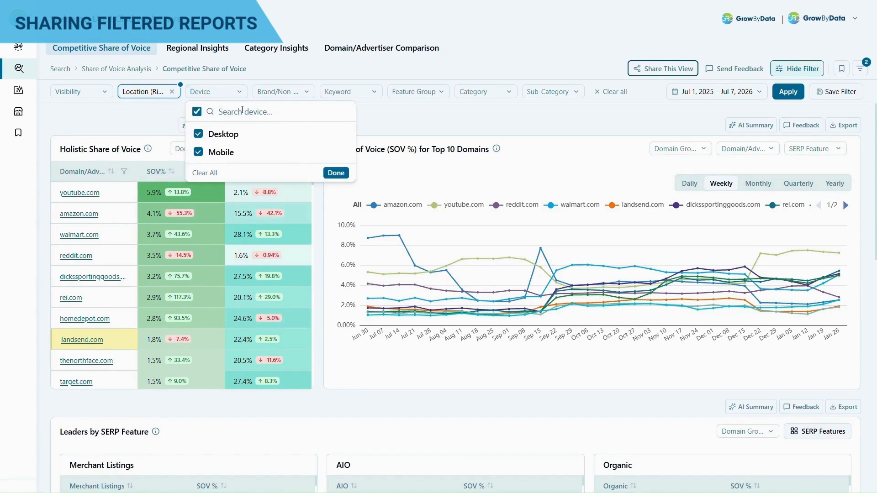
pyautogui.click(339, 134)
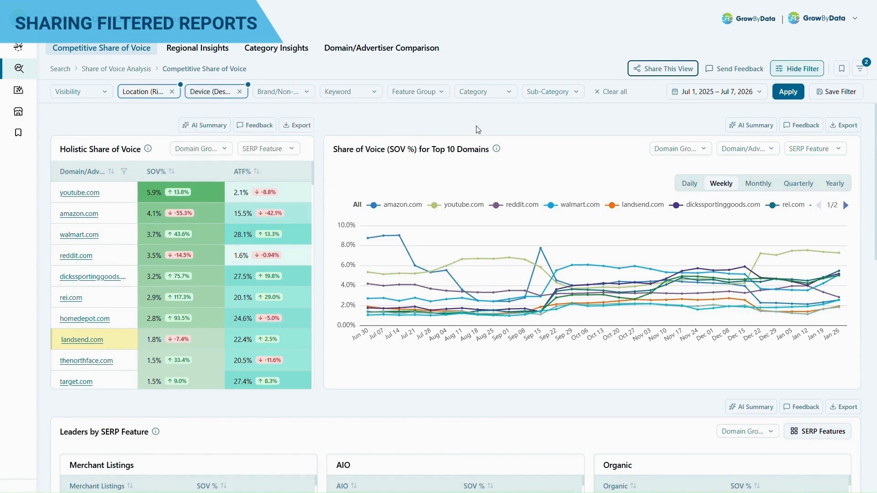
pyautogui.click(792, 94)
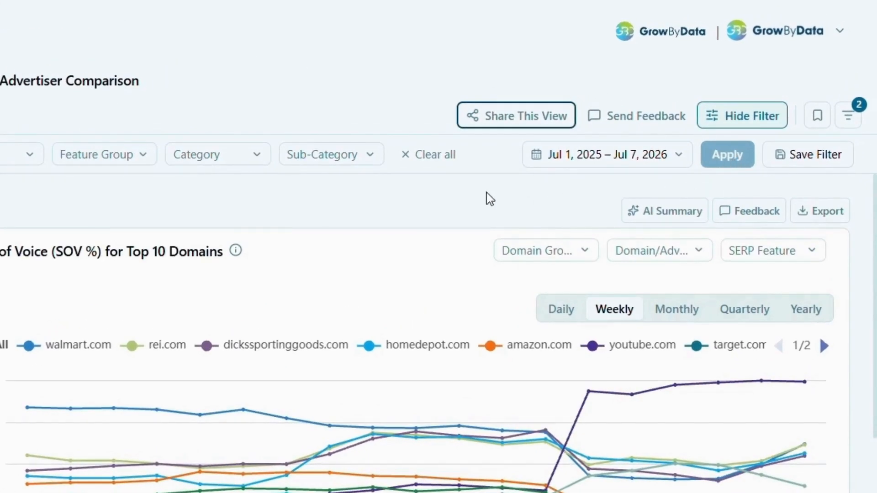
# Copy the share link of the filtered report view and close the sharing options.
pyautogui.click(476, 133)
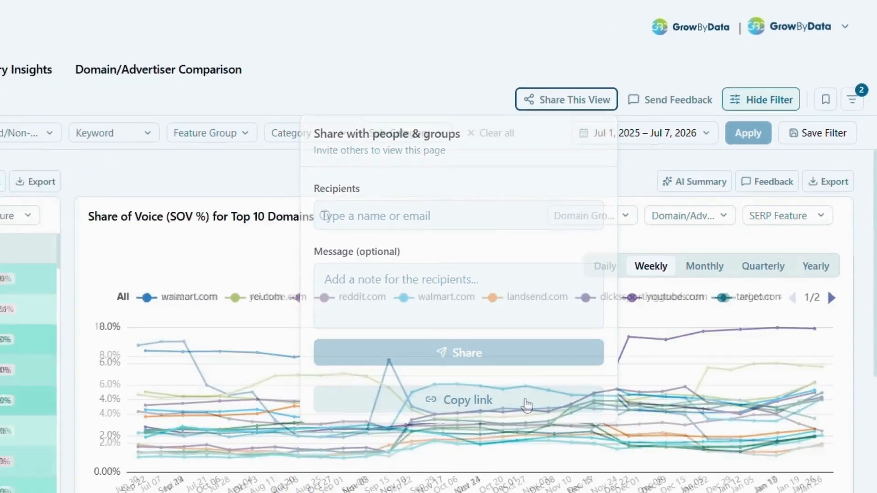
pyautogui.click(469, 471)
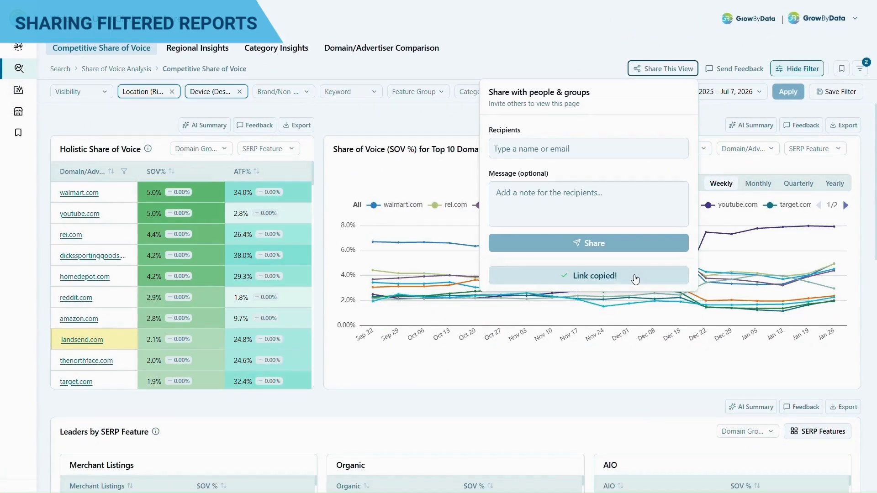
pyautogui.click(657, 75)
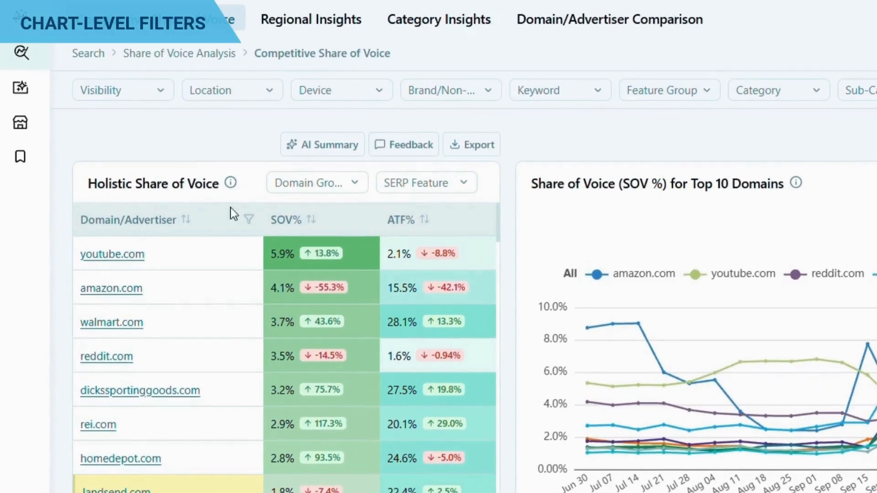
# Filter the Holistic Share of Voice table to the Core Competitors domain group and the SERP features AIO, Merchant Listings, Organic and Shopping.
pyautogui.click(303, 188)
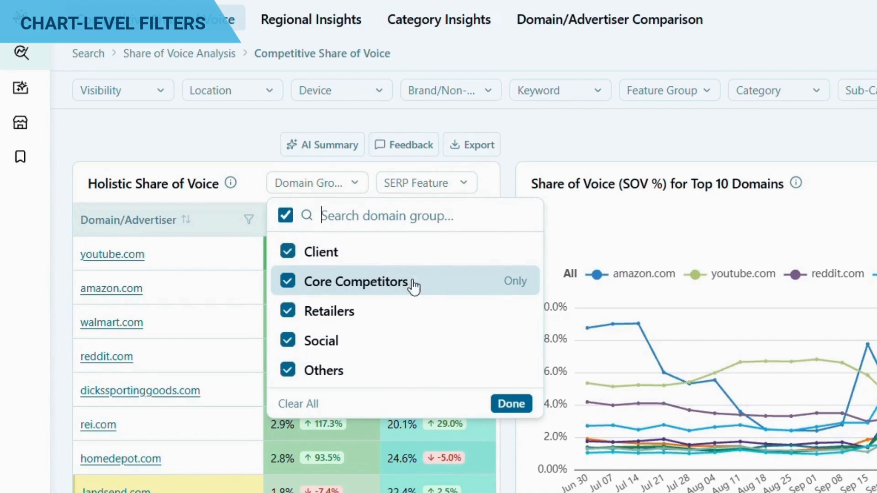
pyautogui.click(505, 281)
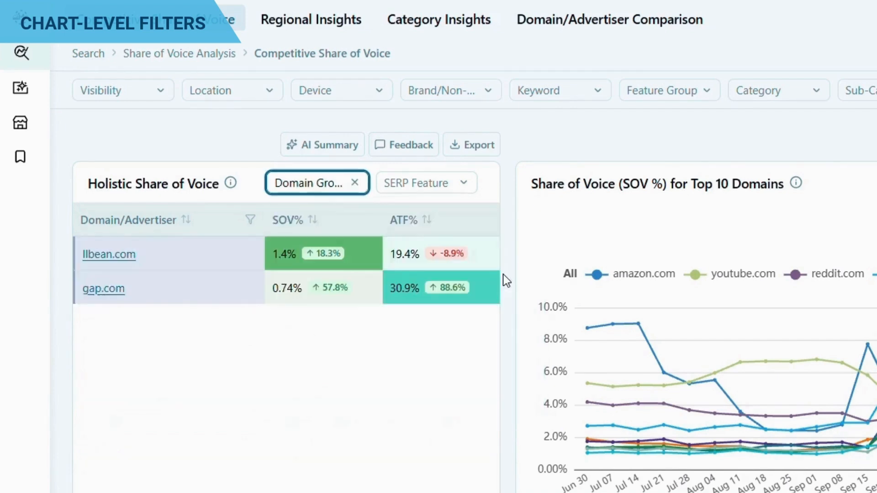
pyautogui.click(443, 189)
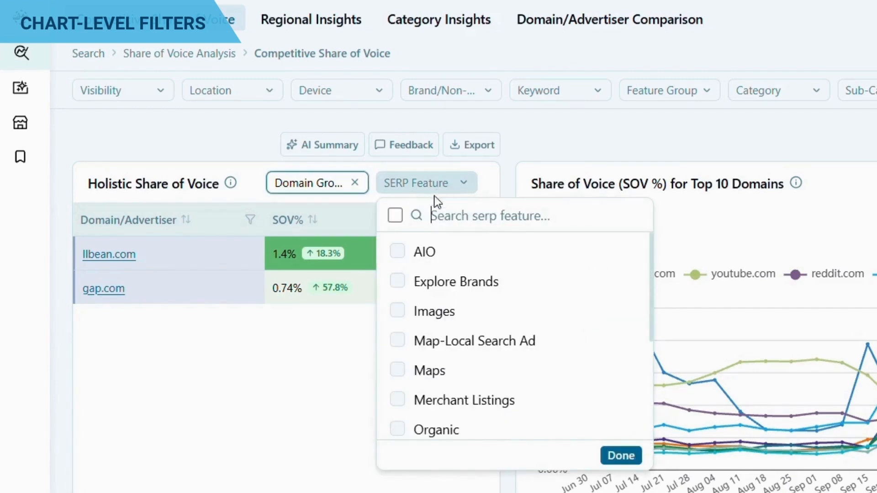
pyautogui.click(398, 252)
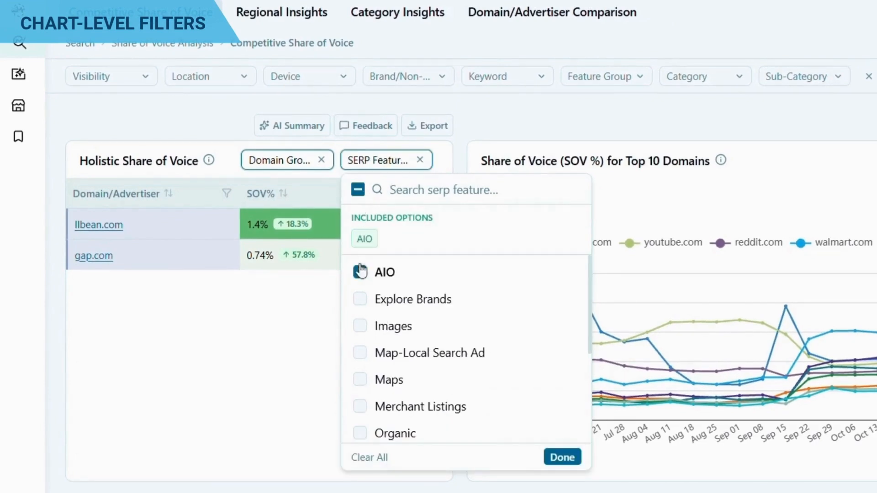
pyautogui.click(362, 408)
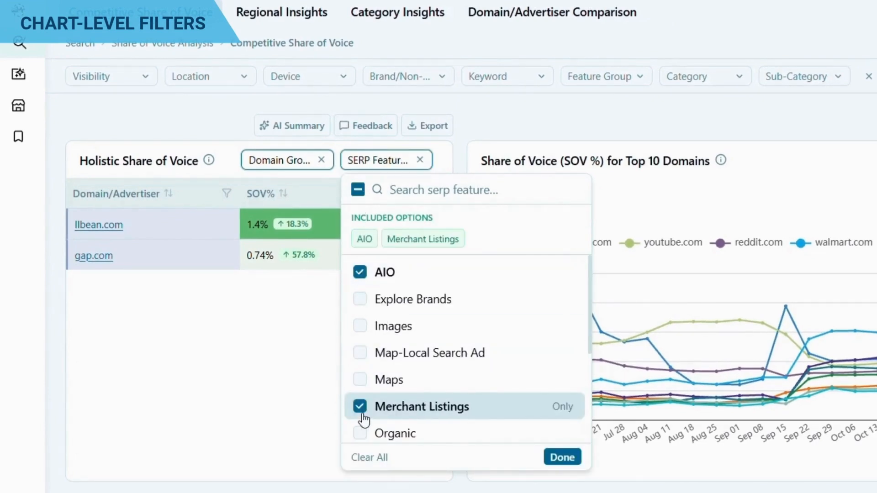
pyautogui.scroll(-2, 366, 408)
pyautogui.click(362, 366)
pyautogui.scroll(-2, 363, 365)
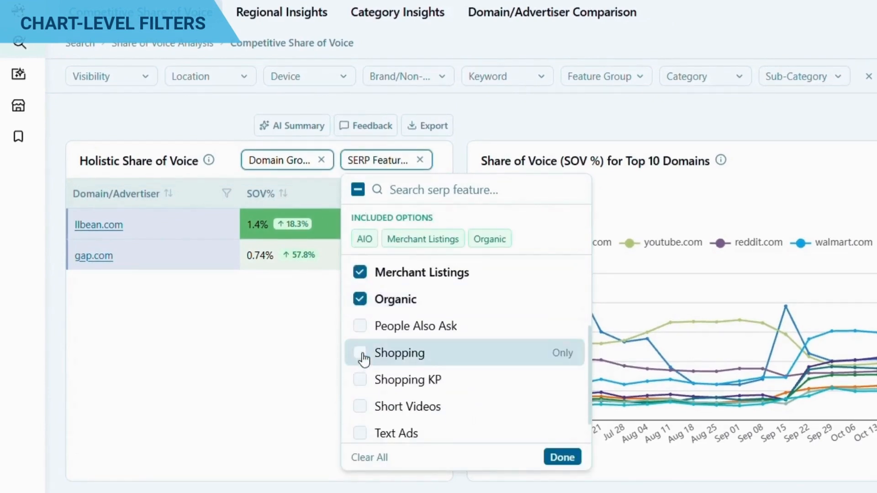
pyautogui.click(362, 354)
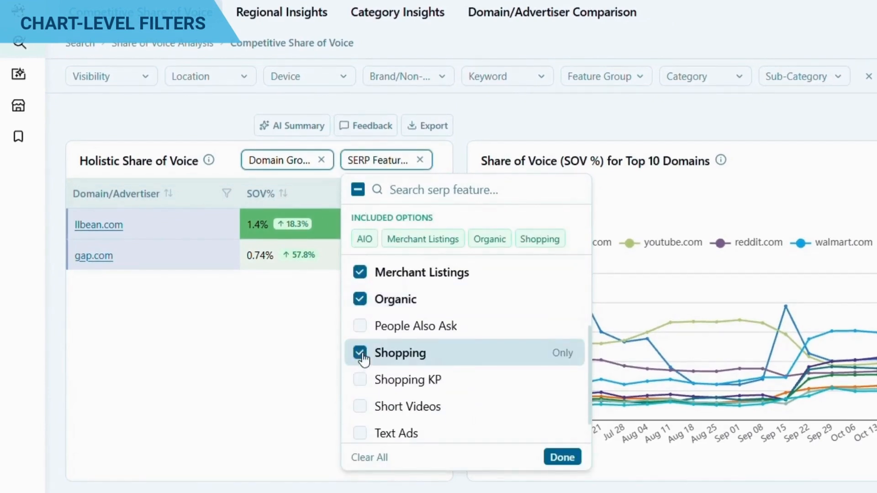
pyautogui.click(562, 457)
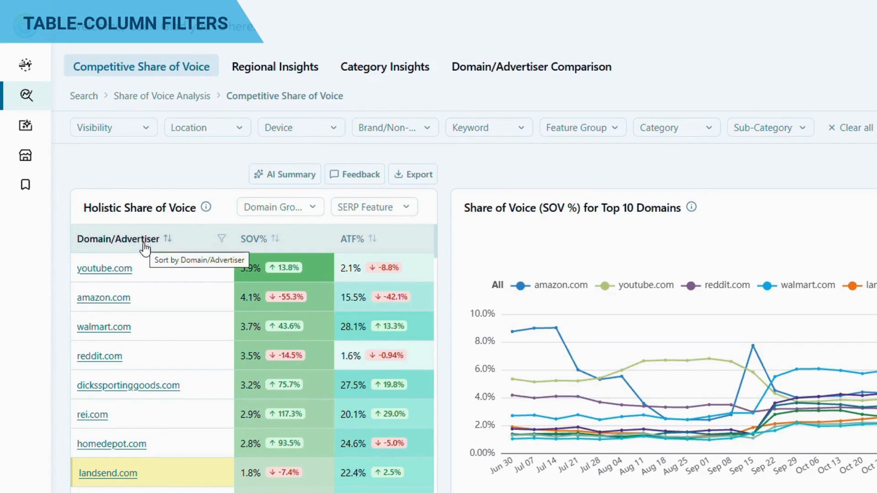
# Filter the Domain/Advertiser column of the Holistic Share of Voice table to tiktok.com, lowes.com, abercrombie.com, tractorsupply.com, yeti.com and cabelas.com.
pyautogui.click(222, 239)
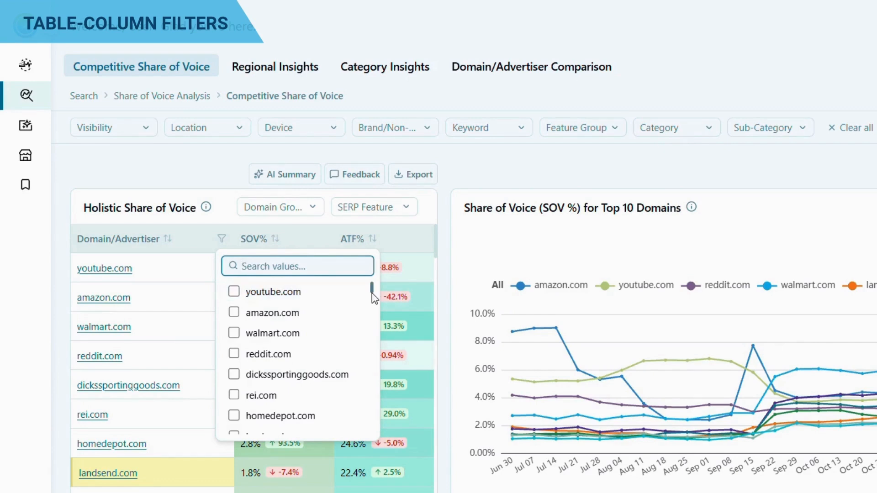
pyautogui.scroll(-3, 373, 297)
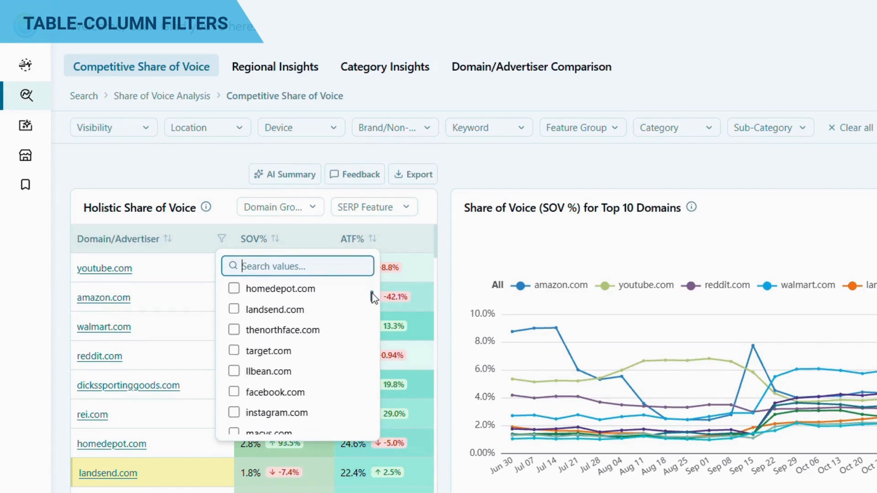
pyautogui.scroll(-1, 374, 297)
pyautogui.scroll(-3, 374, 297)
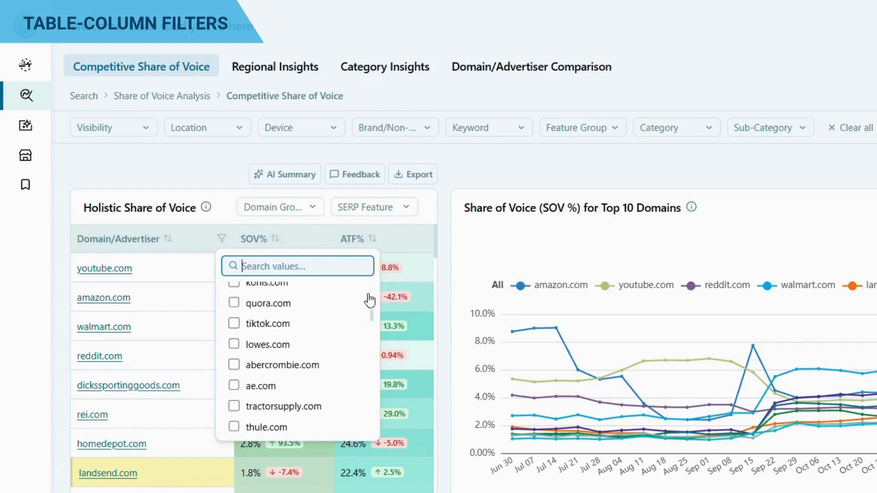
pyautogui.click(234, 326)
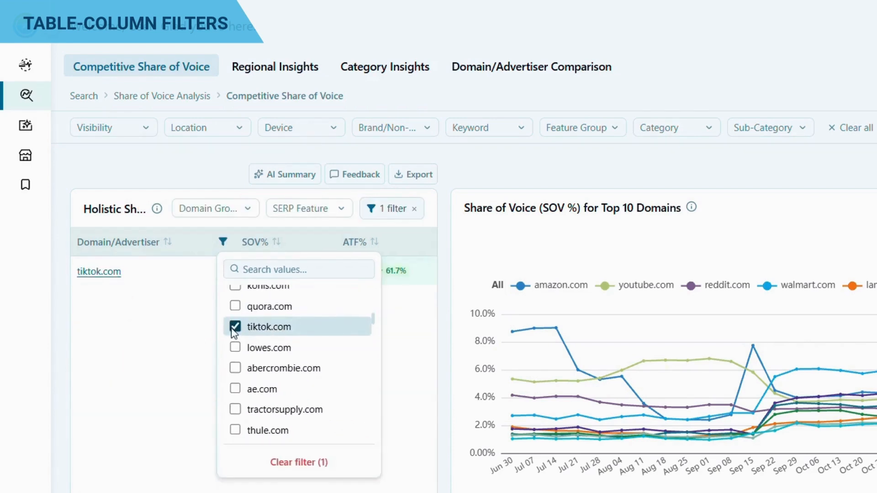
pyautogui.click(235, 348)
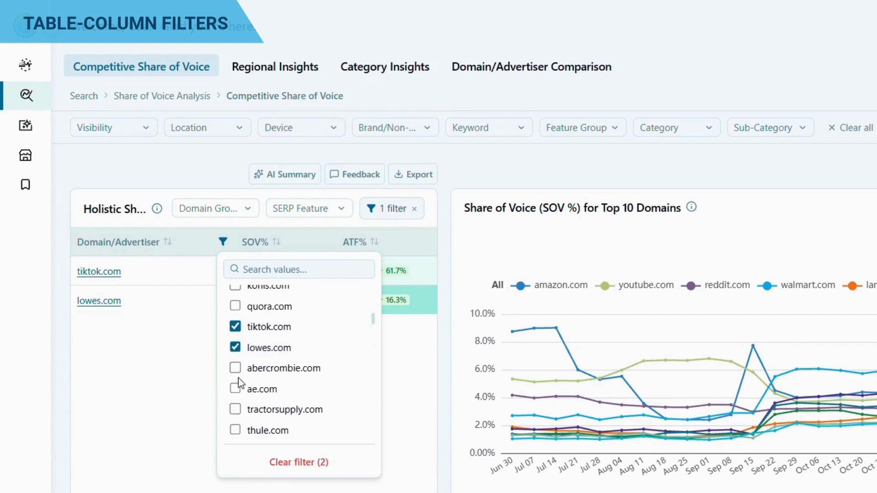
pyautogui.click(235, 368)
pyautogui.click(235, 409)
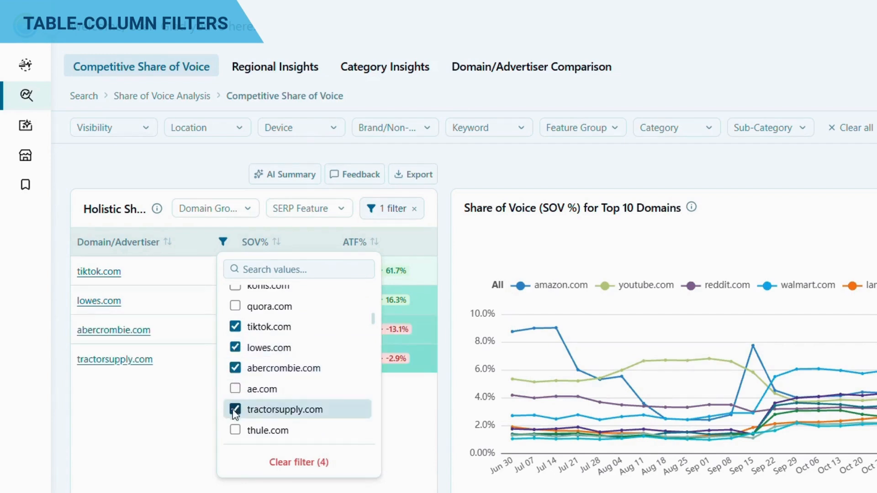
pyautogui.scroll(-1, 368, 378)
pyautogui.scroll(-3, 367, 372)
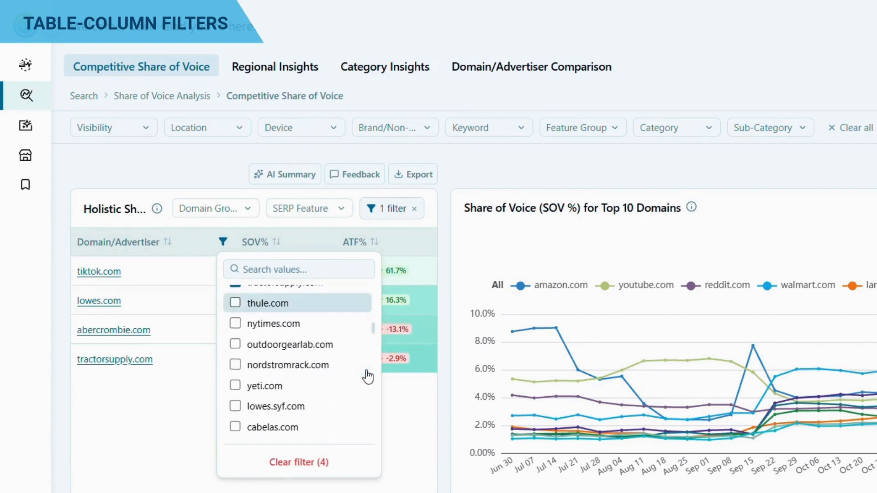
pyautogui.click(235, 386)
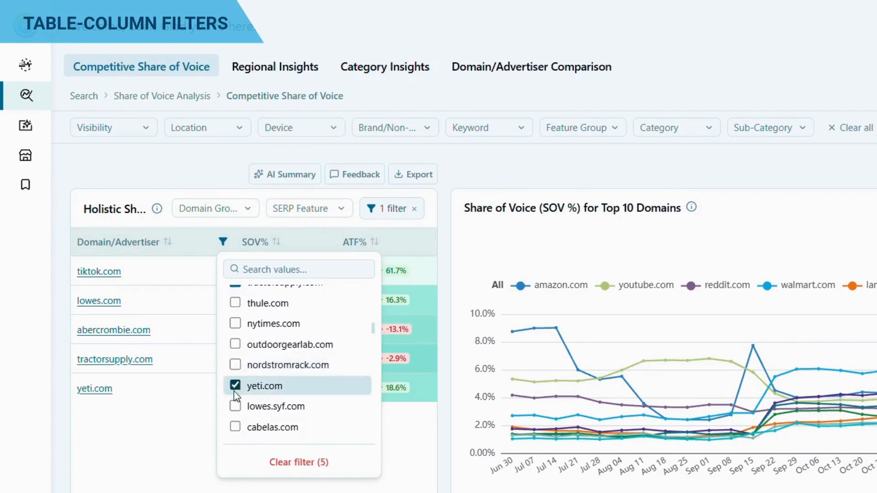
pyautogui.click(235, 426)
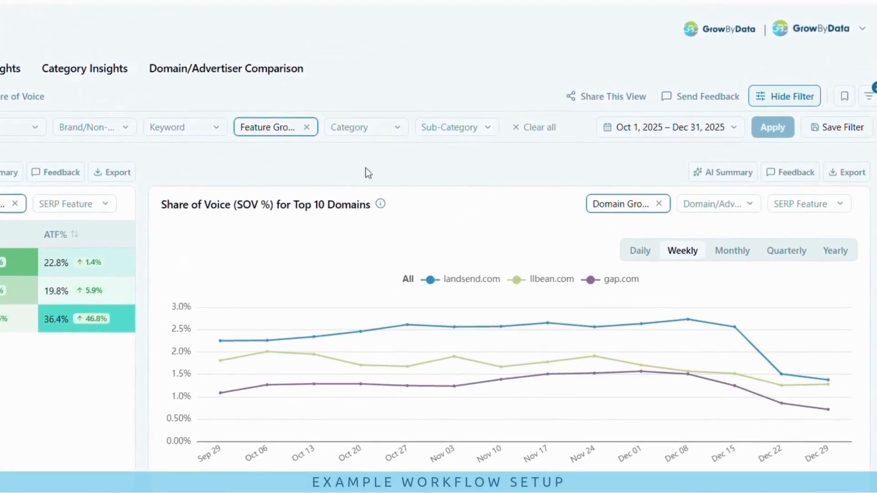
# Search the Keyword filter for "canvas".
pyautogui.click(355, 91)
pyautogui.write('canvas')
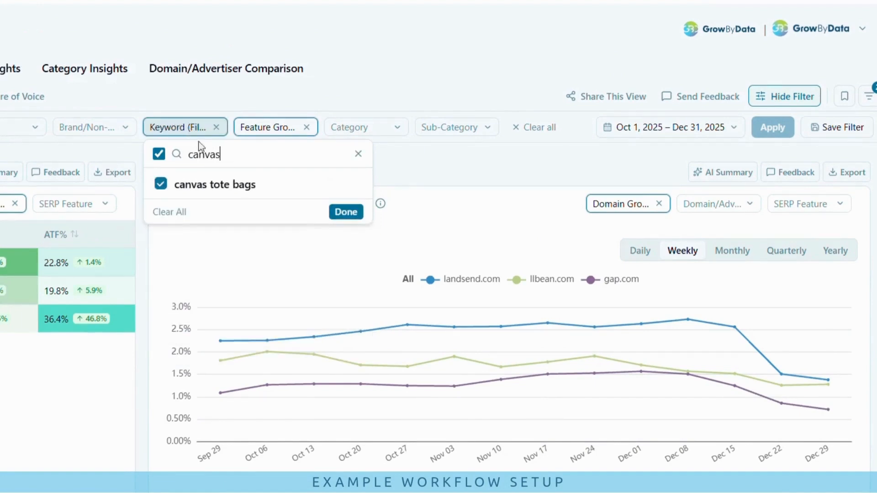
pyautogui.moveTo(221, 182)
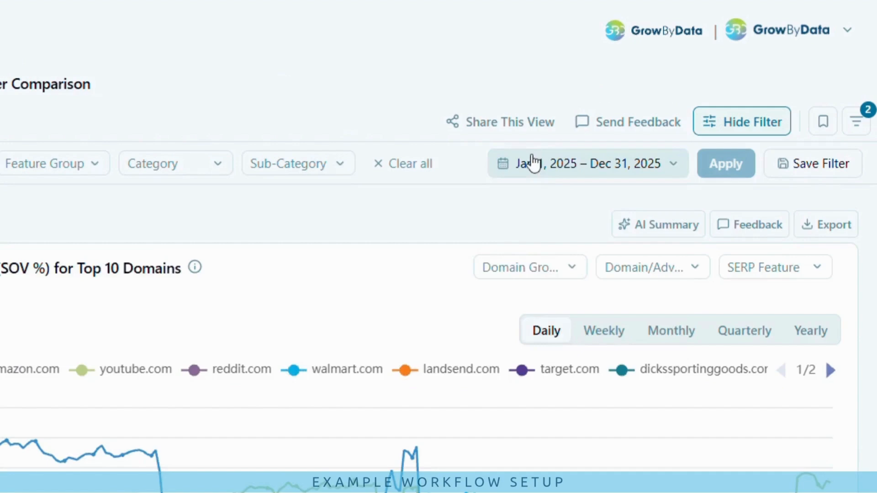
# Set the start of the report's custom date range to 10/01/2025 and apply it.
pyautogui.click(534, 162)
pyautogui.click(482, 228)
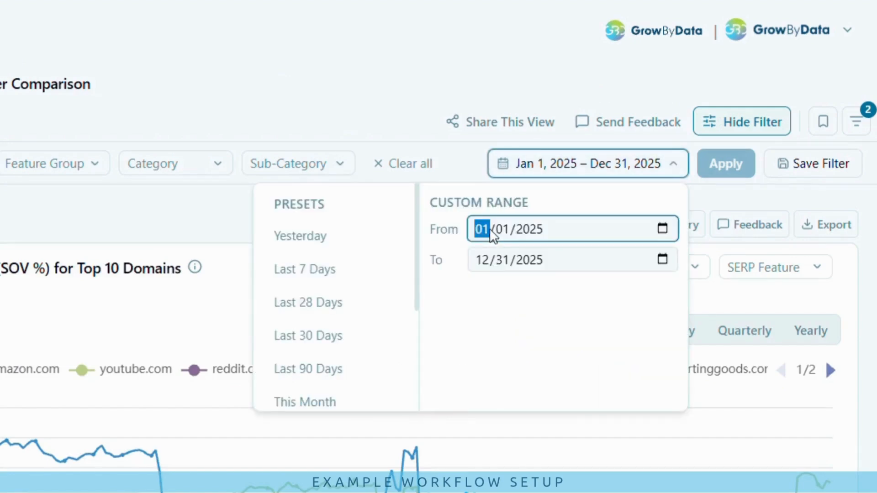
pyautogui.write('10')
pyautogui.click(711, 166)
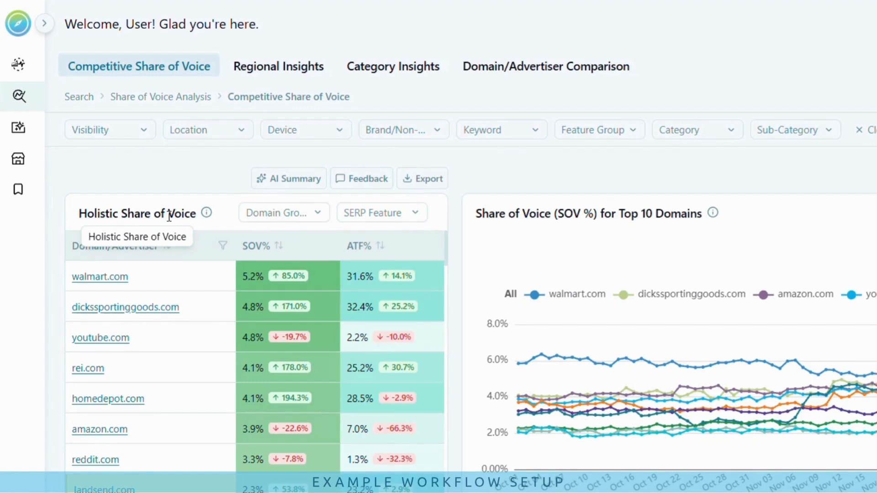
# Exclude Social, Retailers and Others from the Holistic Share of Voice table's Domain Group filter, keeping Client and Core Competitors.
pyautogui.click(276, 213)
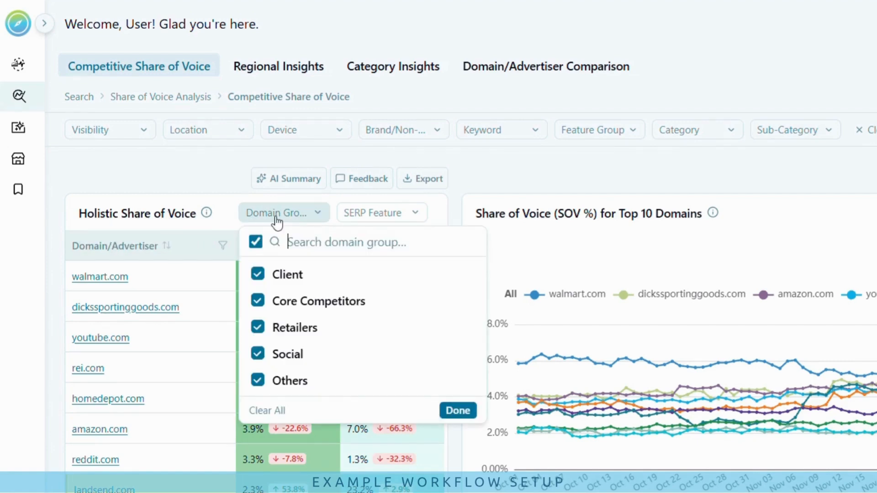
pyautogui.click(265, 358)
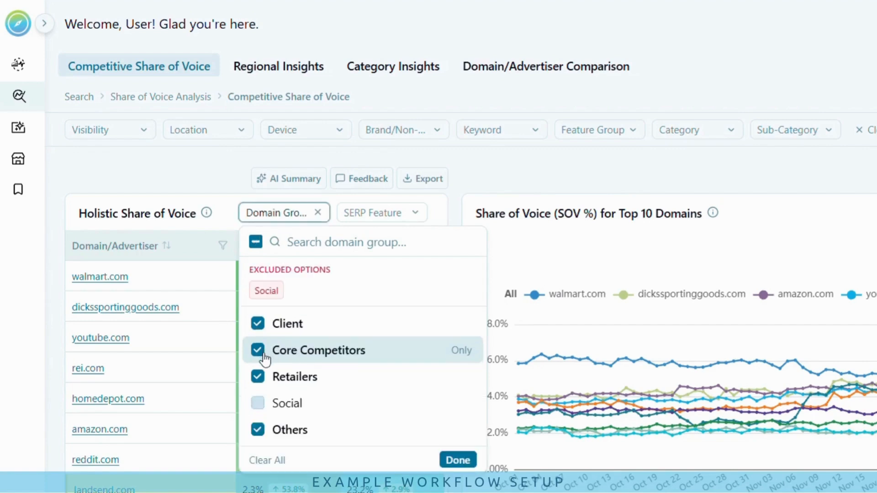
pyautogui.click(458, 460)
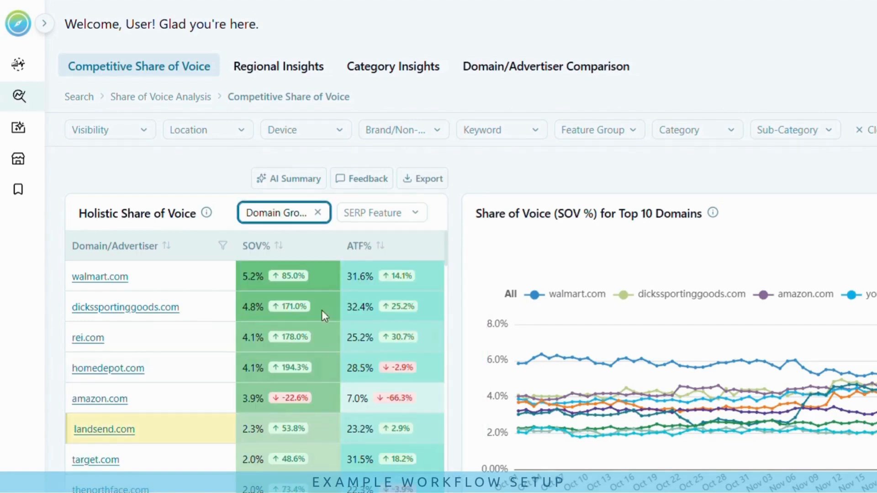
pyautogui.click(296, 213)
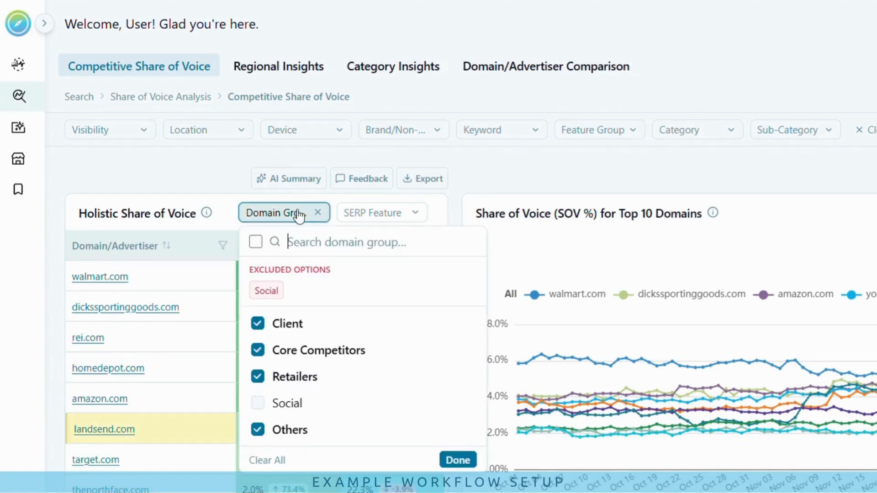
pyautogui.click(258, 379)
pyautogui.click(260, 433)
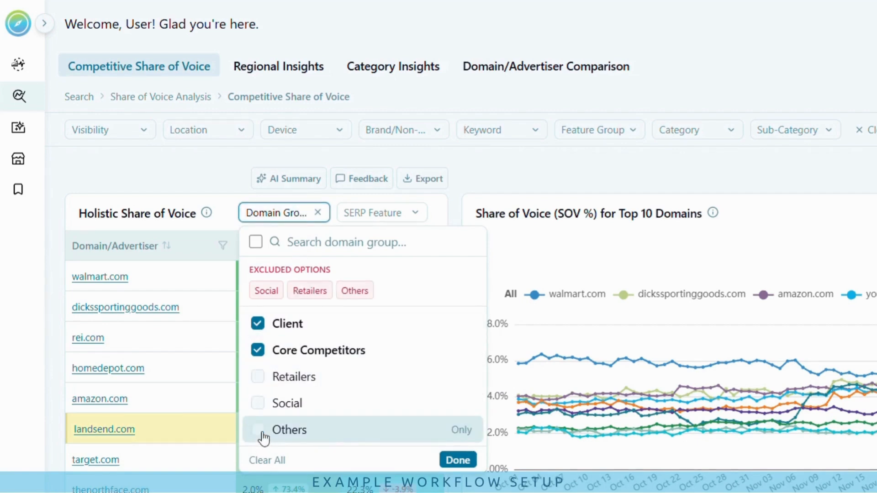
pyautogui.click(453, 461)
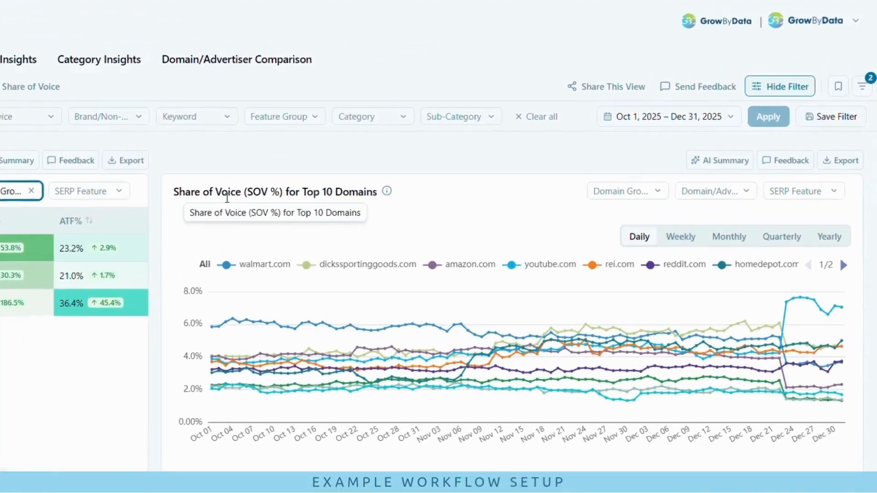
# Limit the Share of Voice for Top 10 Domains chart to the Client and Core Competitors domain groups and show it weekly.
pyautogui.click(600, 199)
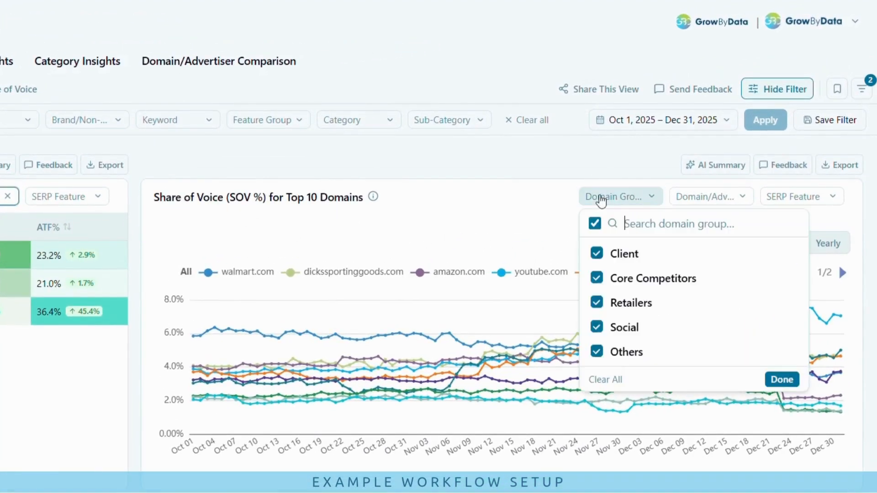
pyautogui.click(595, 224)
pyautogui.click(597, 252)
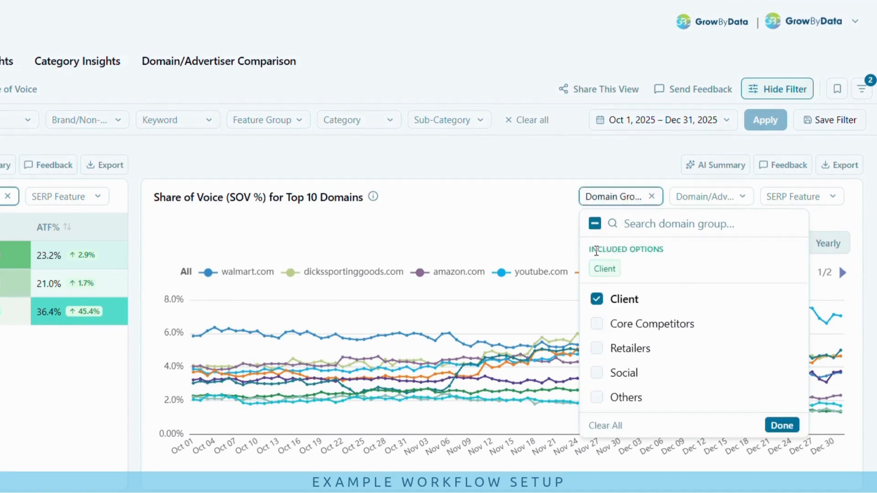
pyautogui.click(596, 324)
pyautogui.click(780, 426)
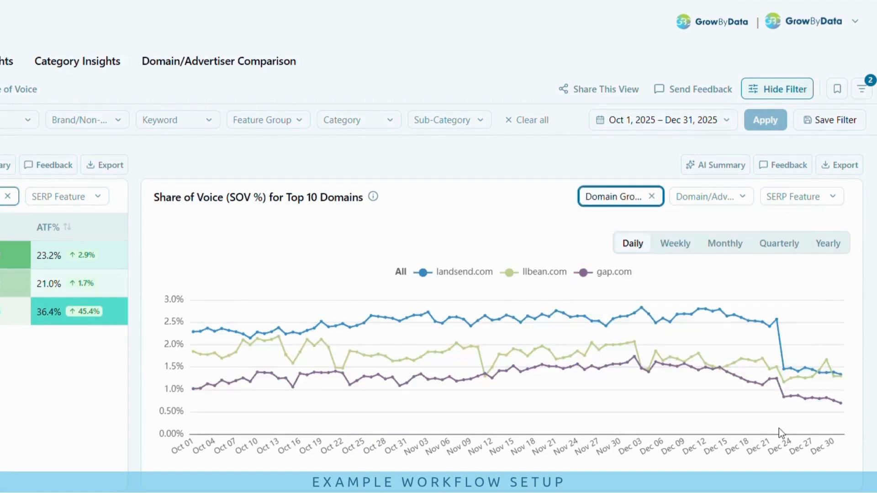
pyautogui.click(675, 246)
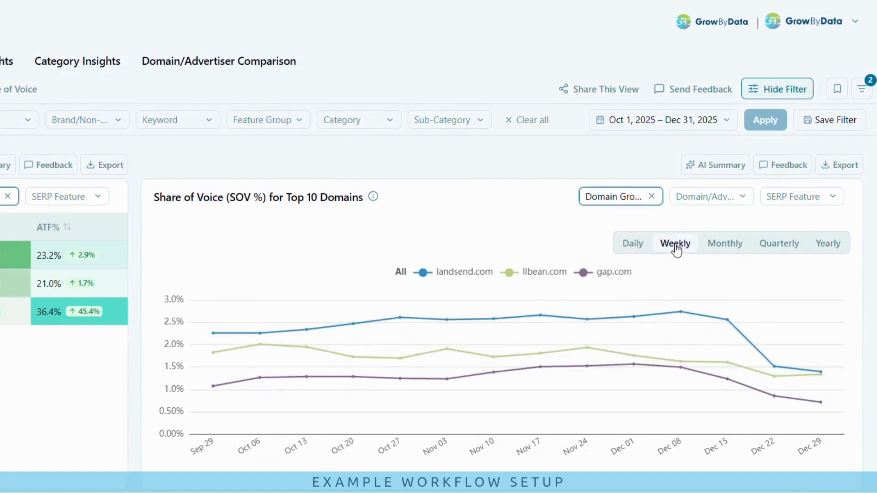
# Restrict the report's Feature Group filter to Paid only and apply it.
pyautogui.click(286, 128)
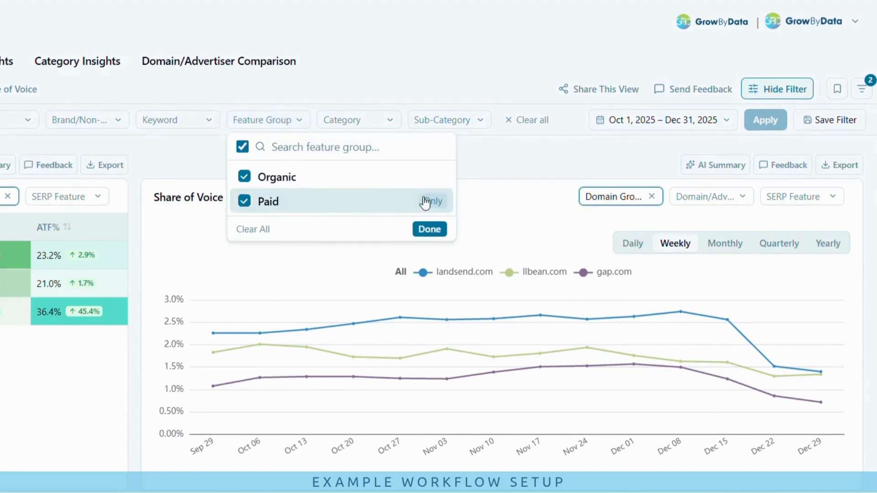
pyautogui.click(425, 200)
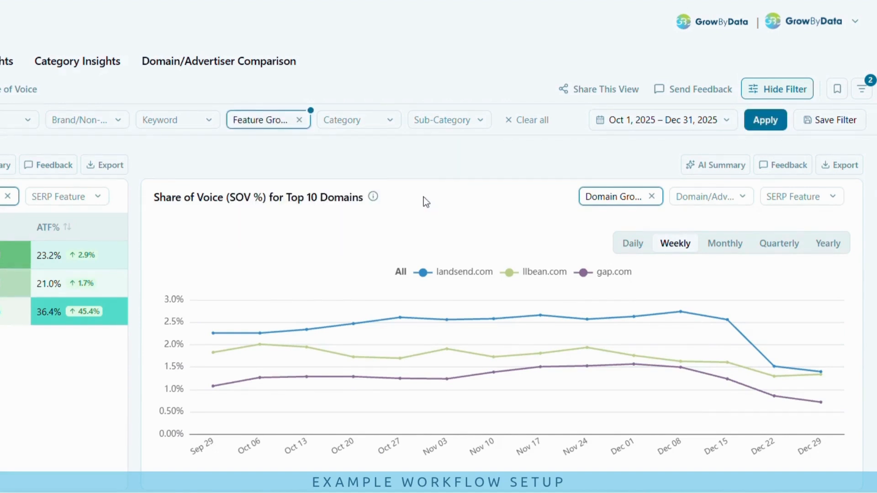
pyautogui.click(750, 119)
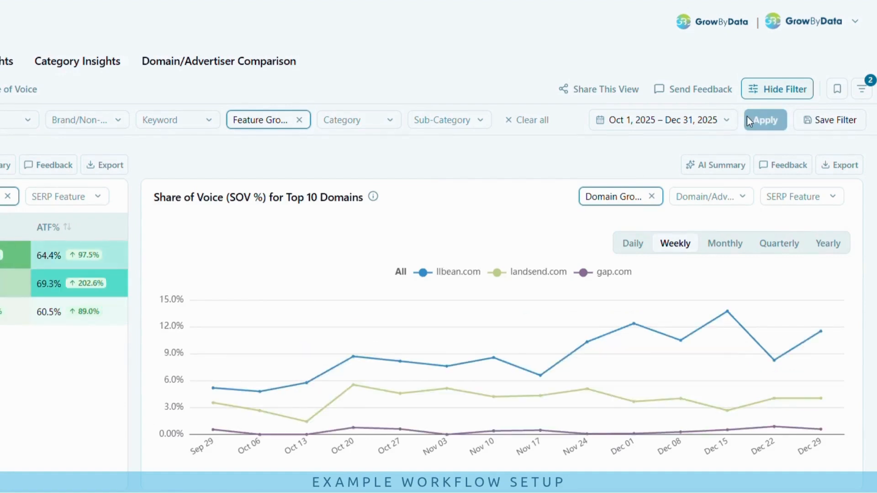
# Switch the report's Feature Group filter to Organic only and apply it.
pyautogui.click(250, 128)
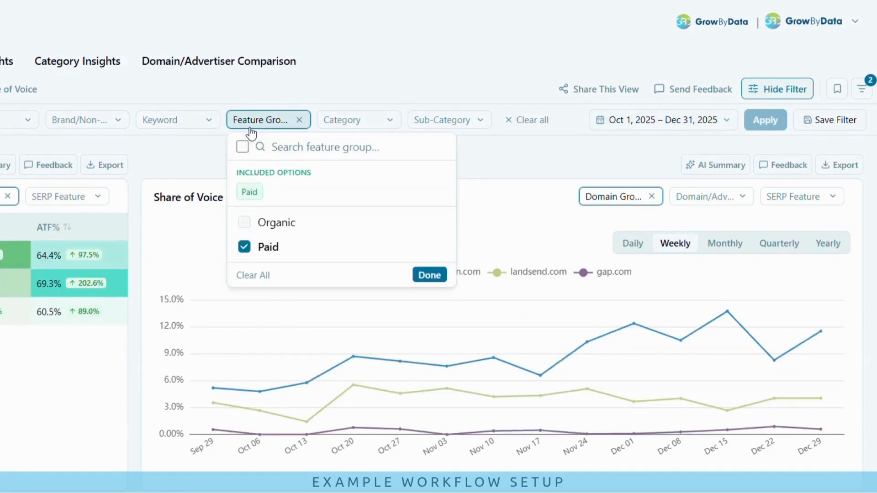
pyautogui.click(433, 222)
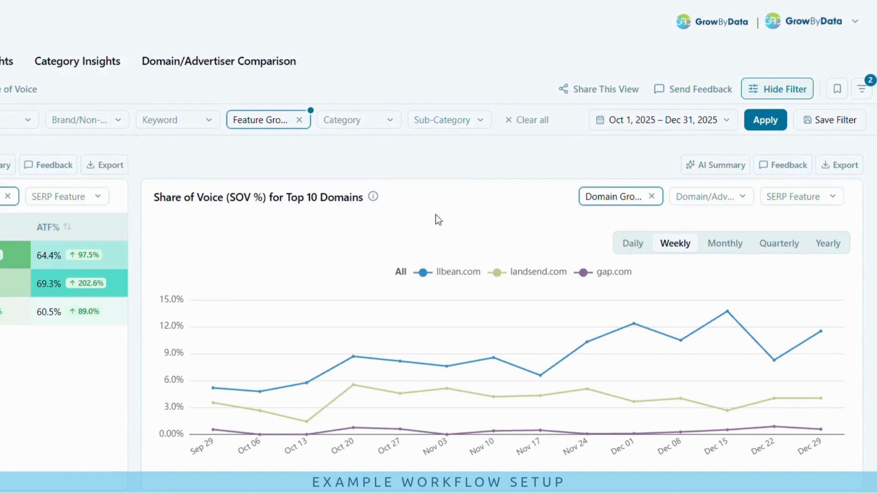
pyautogui.click(752, 124)
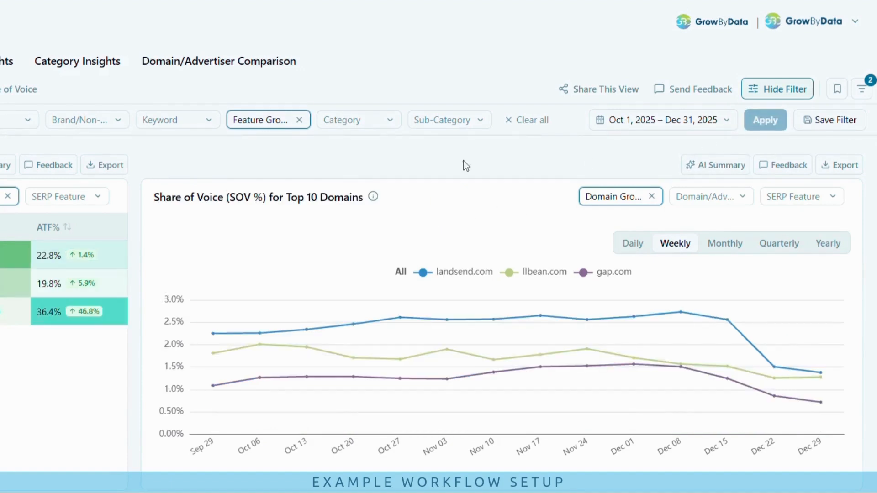
# Filter the report's keywords by "canvas" and apply the filter.
pyautogui.click(185, 126)
pyautogui.write('canvas')
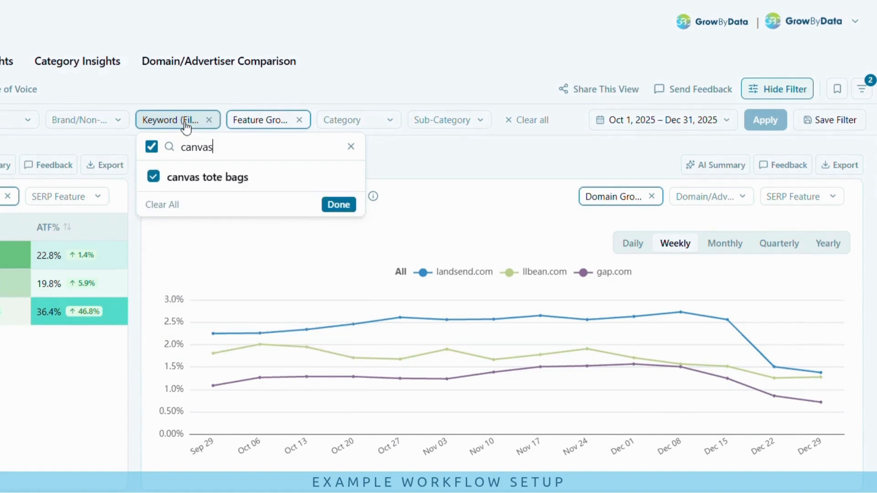
pyautogui.click(338, 204)
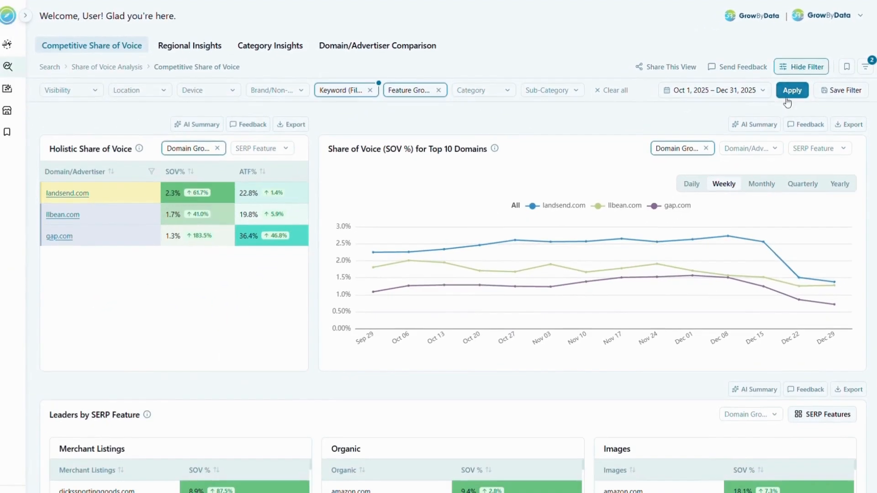
pyautogui.click(787, 100)
# Clear the Feature Group filter, restrict Visibility to Above the Fold only, and apply the changes to the report.
pyautogui.click(78, 94)
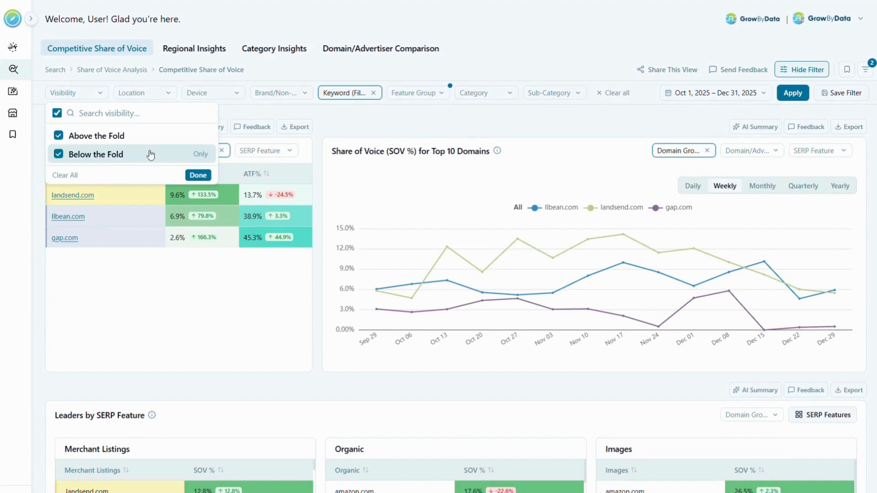
pyautogui.click(208, 138)
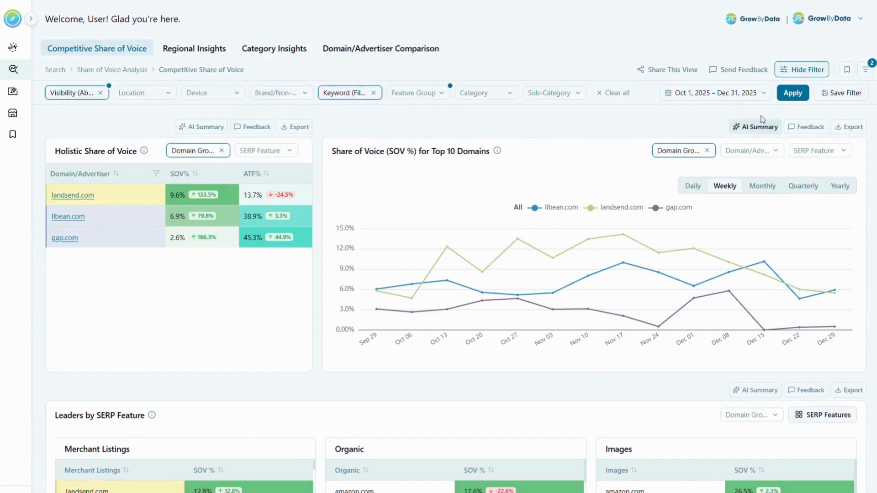
pyautogui.click(790, 100)
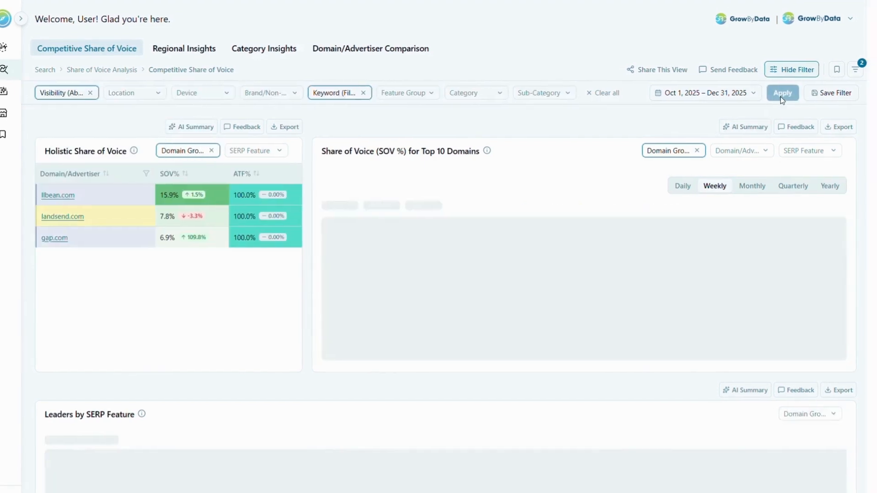